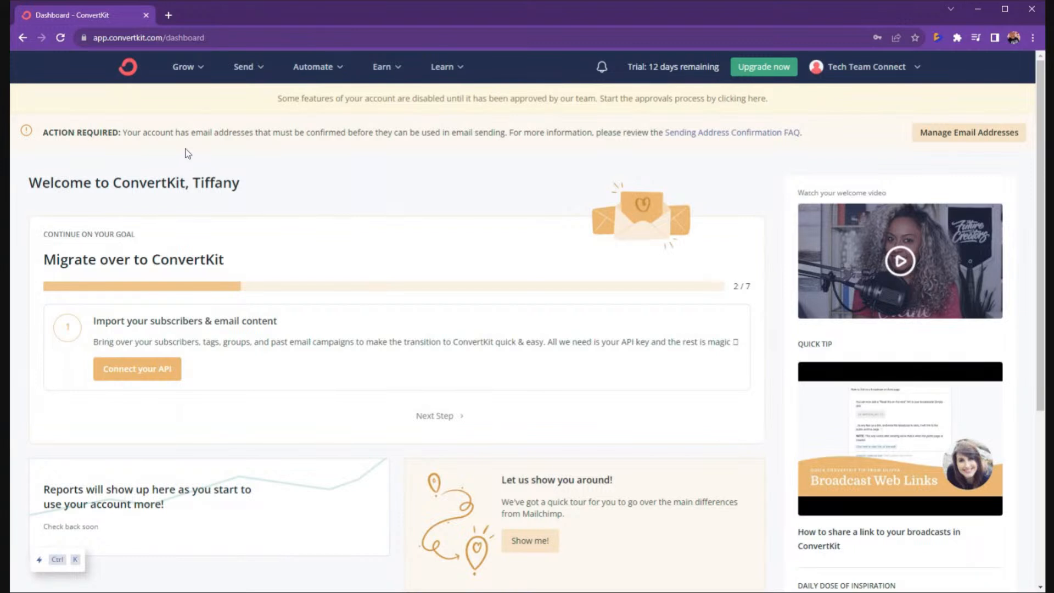
Look over the Send and Automate menus, then open the Grow menu.
{"action": "left_click", "coordinate": [262, 69]}
{"action": "left_click", "coordinate": [312, 68]}
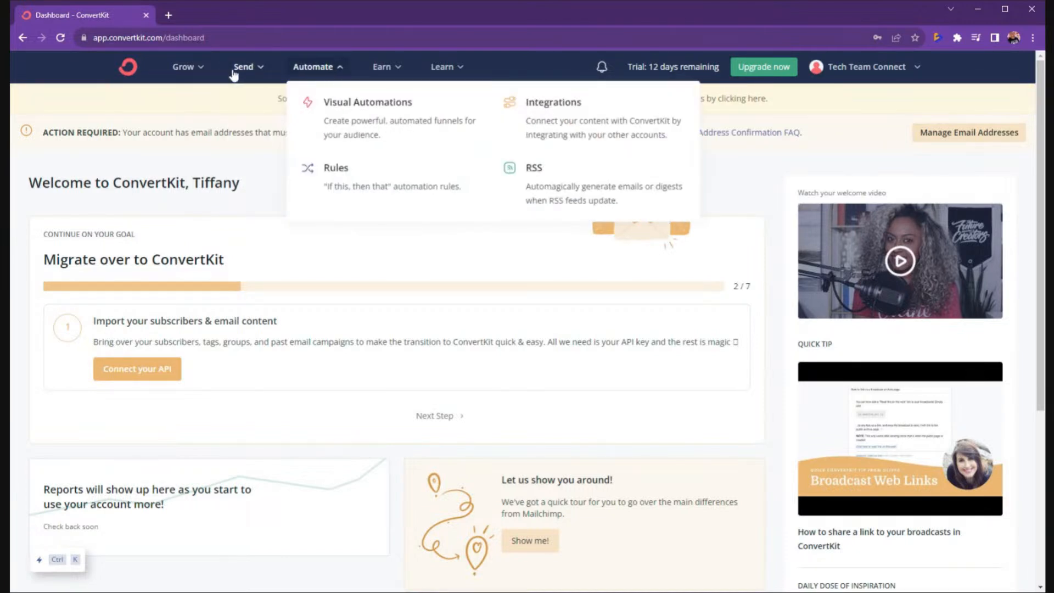
{"action": "left_click", "coordinate": [207, 66]}
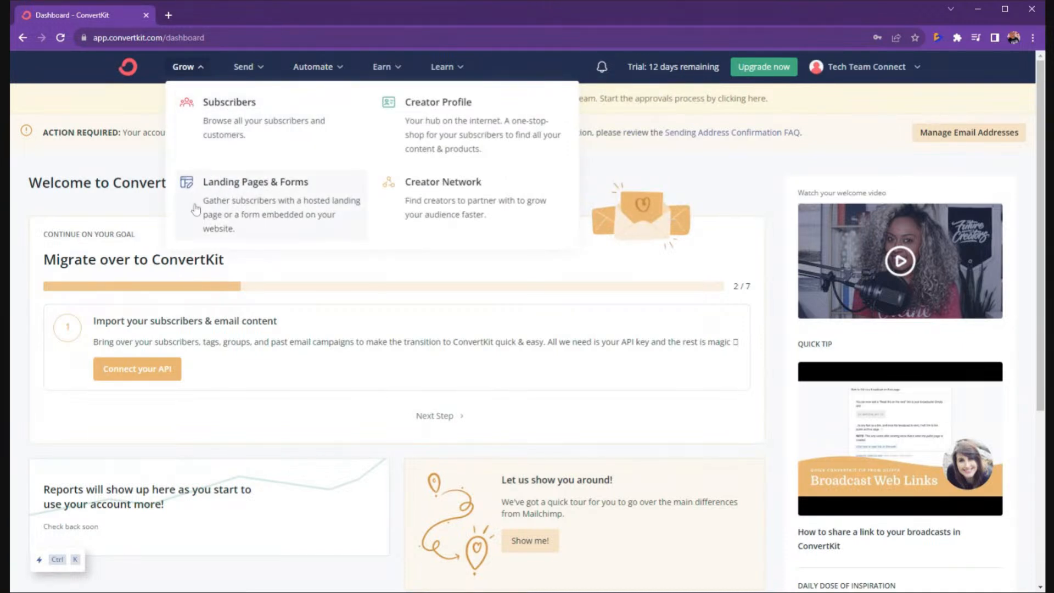
Open the Landing Pages & Forms overview.
{"action": "left_click", "coordinate": [267, 207]}
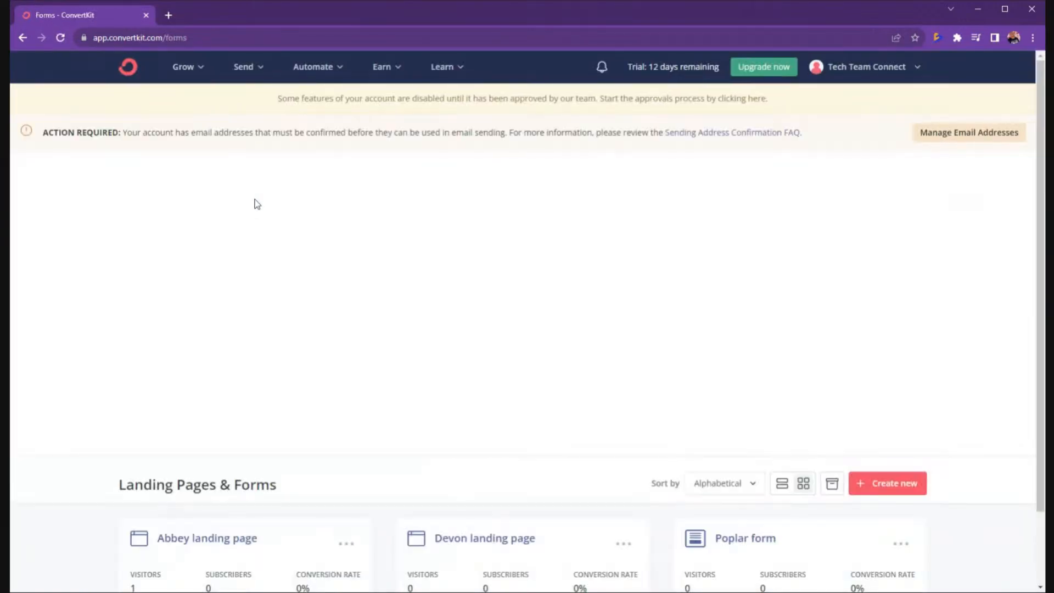
{"action": "scroll", "coordinate": [311, 214], "scroll_direction": "down", "scroll_amount": 2}
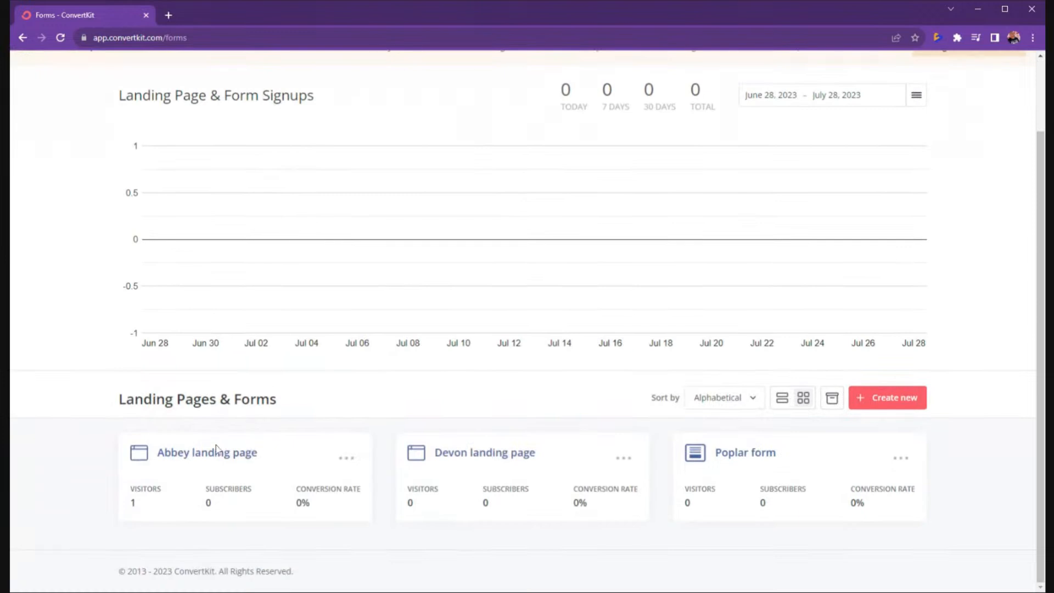
{"action": "scroll", "coordinate": [302, 419], "scroll_direction": "up", "scroll_amount": 2}
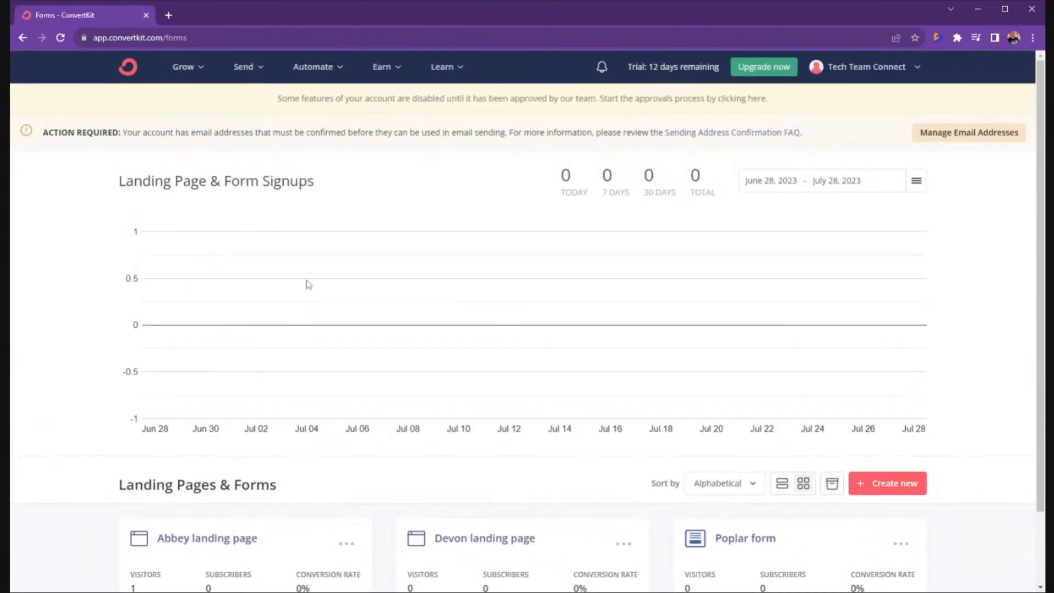
Create a new Landing Page and scroll the template gallery down to Cedar.
{"action": "left_click", "coordinate": [900, 494]}
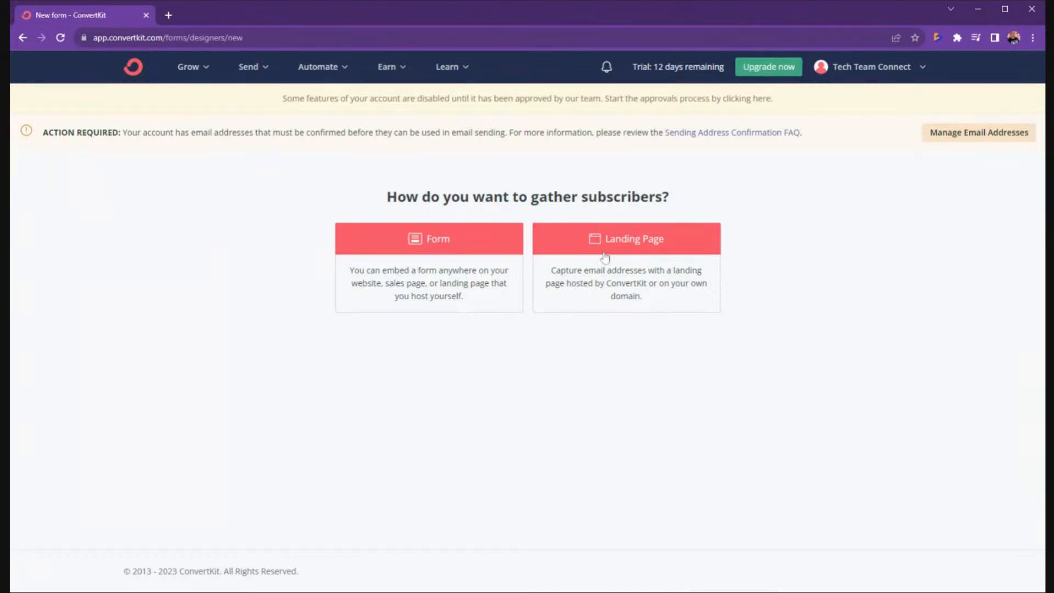
{"action": "left_click", "coordinate": [629, 269]}
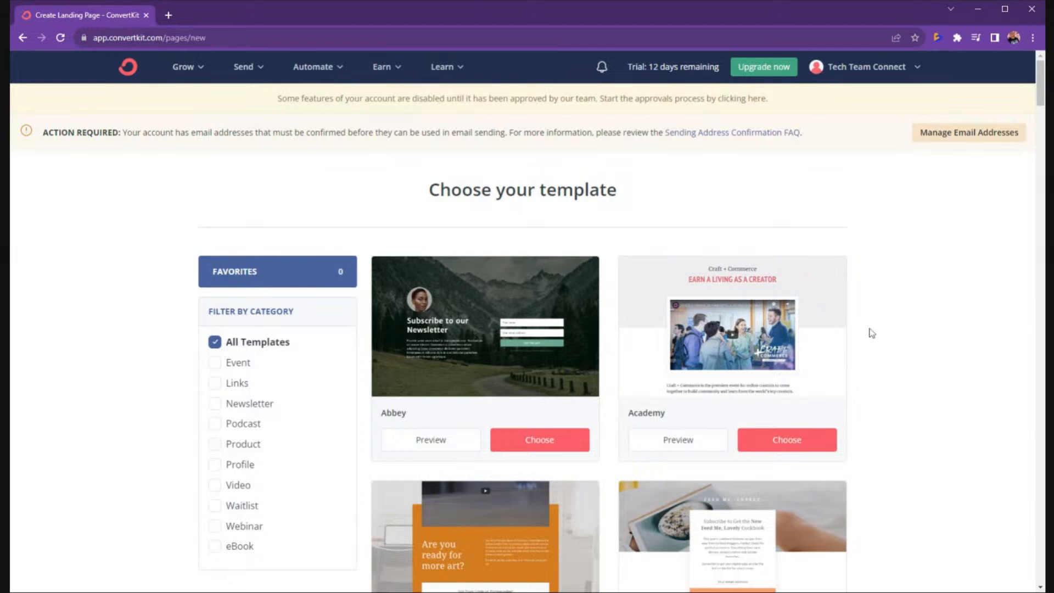
{"action": "scroll", "coordinate": [859, 354], "scroll_direction": "down", "scroll_amount": 8}
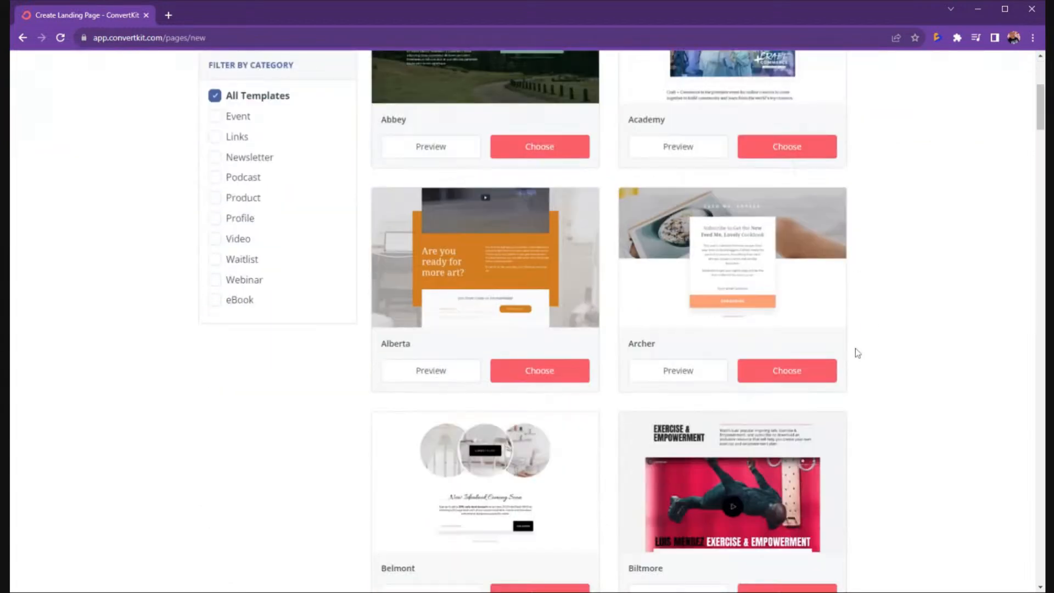
{"action": "scroll", "coordinate": [856, 352], "scroll_direction": "down", "scroll_amount": 7}
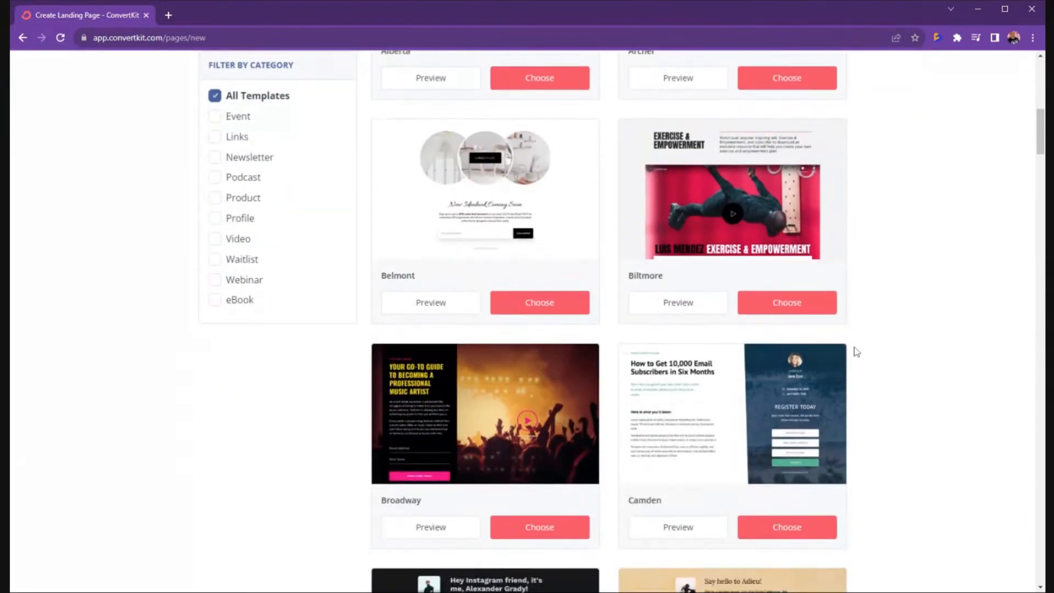
{"action": "scroll", "coordinate": [850, 347], "scroll_direction": "down", "scroll_amount": 3}
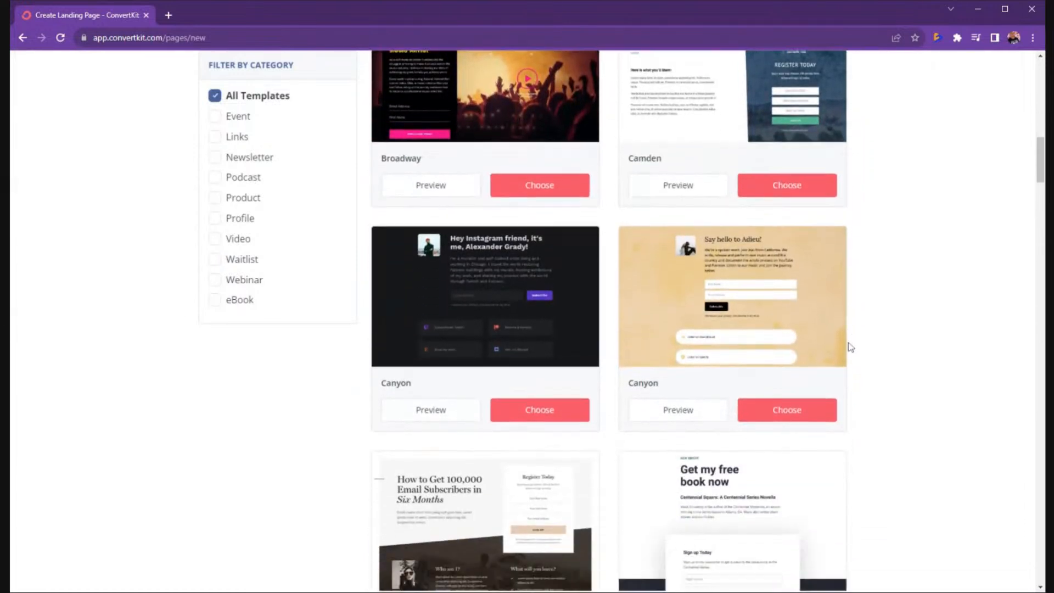
{"action": "scroll", "coordinate": [850, 346], "scroll_direction": "down", "scroll_amount": 4}
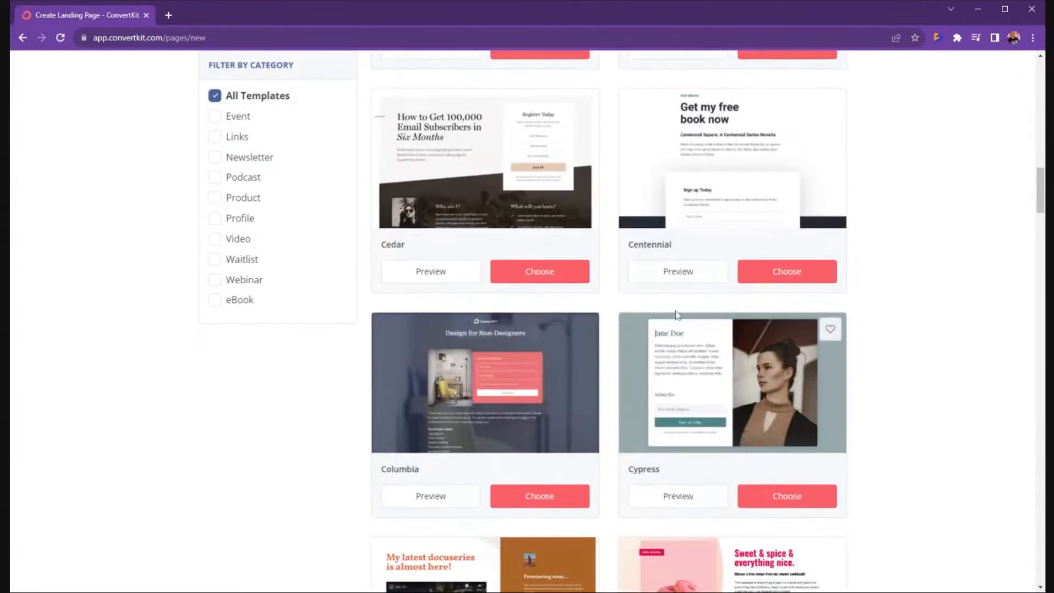
{"action": "scroll", "coordinate": [487, 198], "scroll_direction": "up", "scroll_amount": 1}
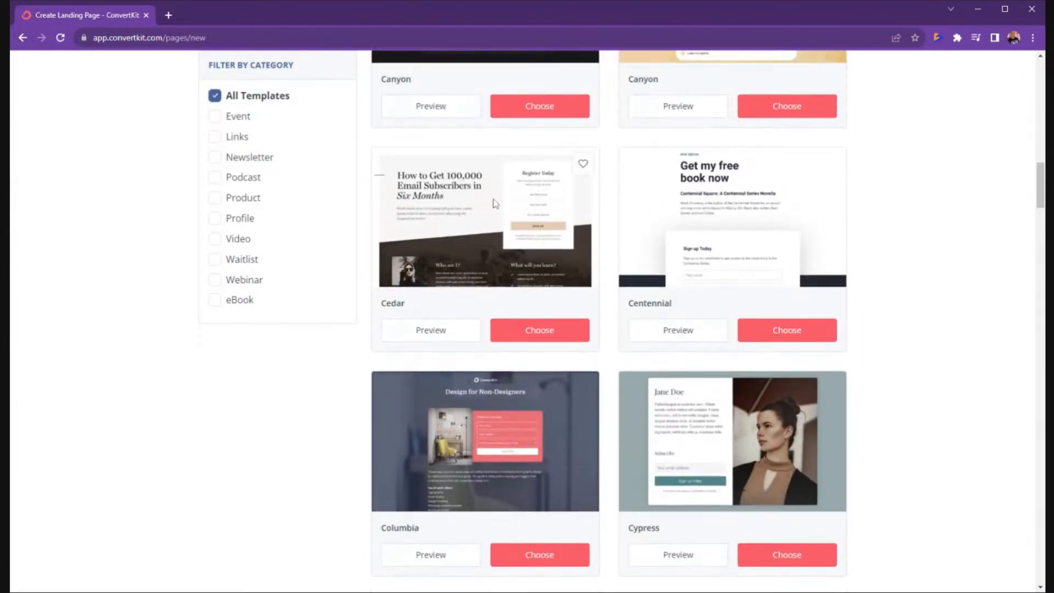
Preview the Cedar template and scroll through its layout.
{"action": "left_click", "coordinate": [445, 329]}
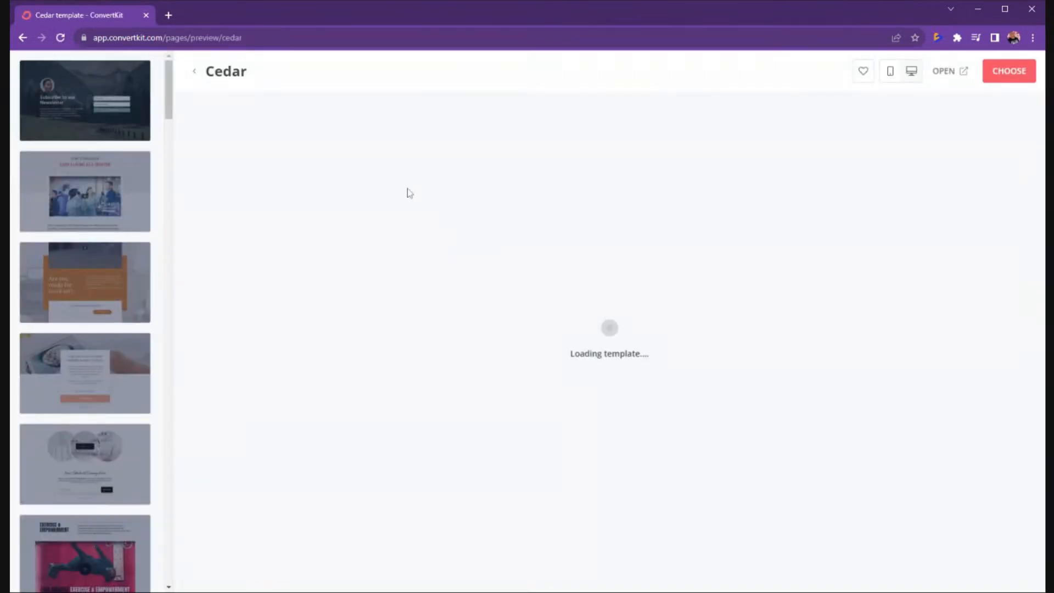
{"action": "scroll", "coordinate": [637, 269], "scroll_direction": "down", "scroll_amount": 5}
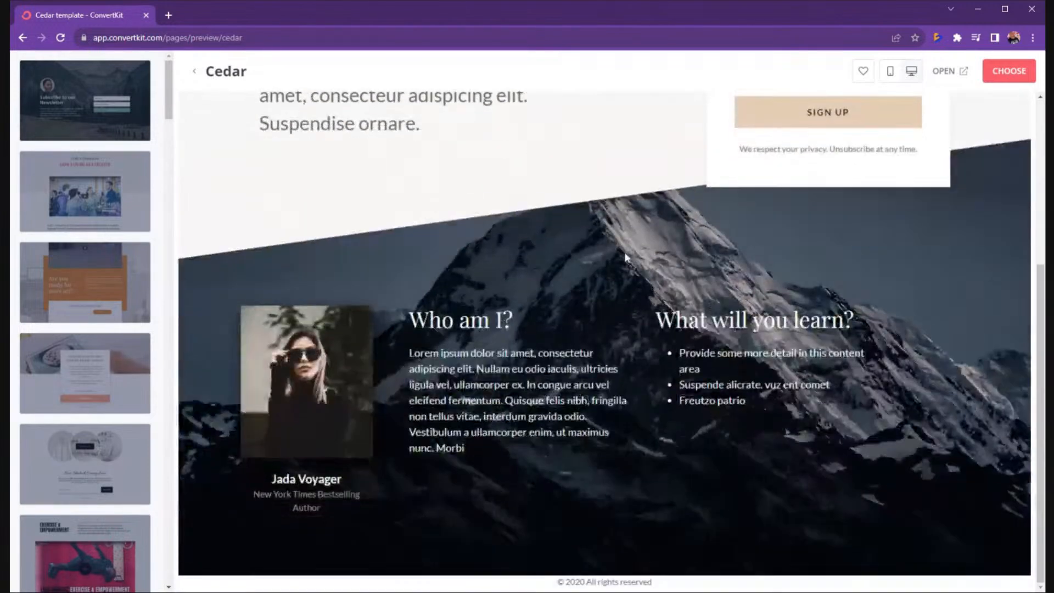
{"action": "scroll", "coordinate": [604, 257], "scroll_direction": "up", "scroll_amount": 3}
{"action": "scroll", "coordinate": [551, 258], "scroll_direction": "up", "scroll_amount": 1}
{"action": "scroll", "coordinate": [551, 250], "scroll_direction": "down", "scroll_amount": 1}
{"action": "scroll", "coordinate": [552, 250], "scroll_direction": "up", "scroll_amount": 1}
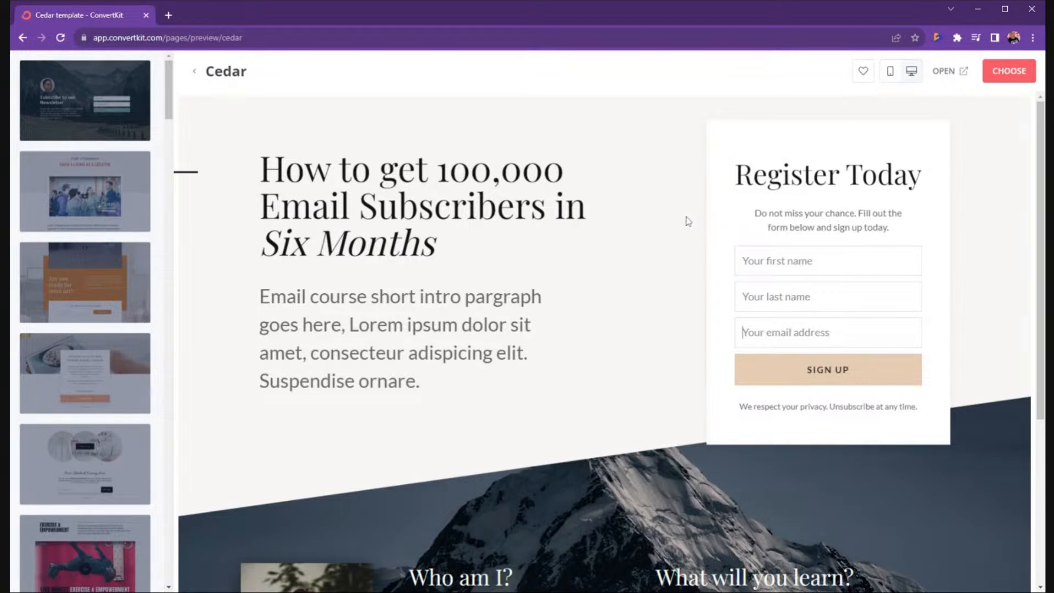
Try the first name, last name and email fields in the Cedar preview form.
{"action": "left_click", "coordinate": [743, 261]}
{"action": "left_click", "coordinate": [743, 297]}
{"action": "left_click", "coordinate": [743, 332]}
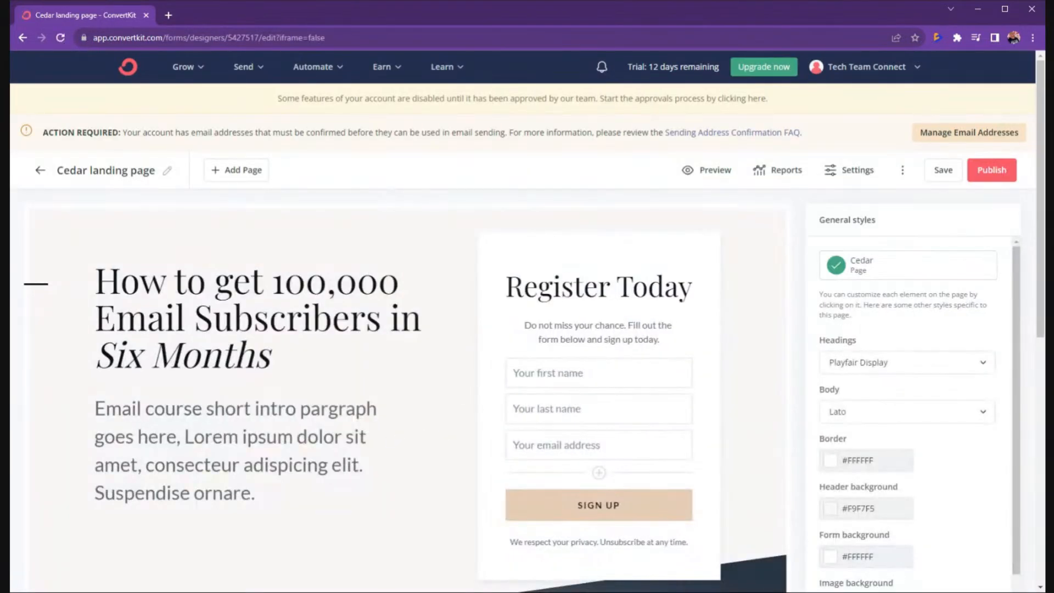
Replace the main headline with 'How I Built A Seven Figure Brand in 12 Months.'.
{"action": "left_click", "coordinate": [271, 356]}
{"action": "left_click_drag", "start_coordinate": [271, 355], "coordinate": [96, 288]}
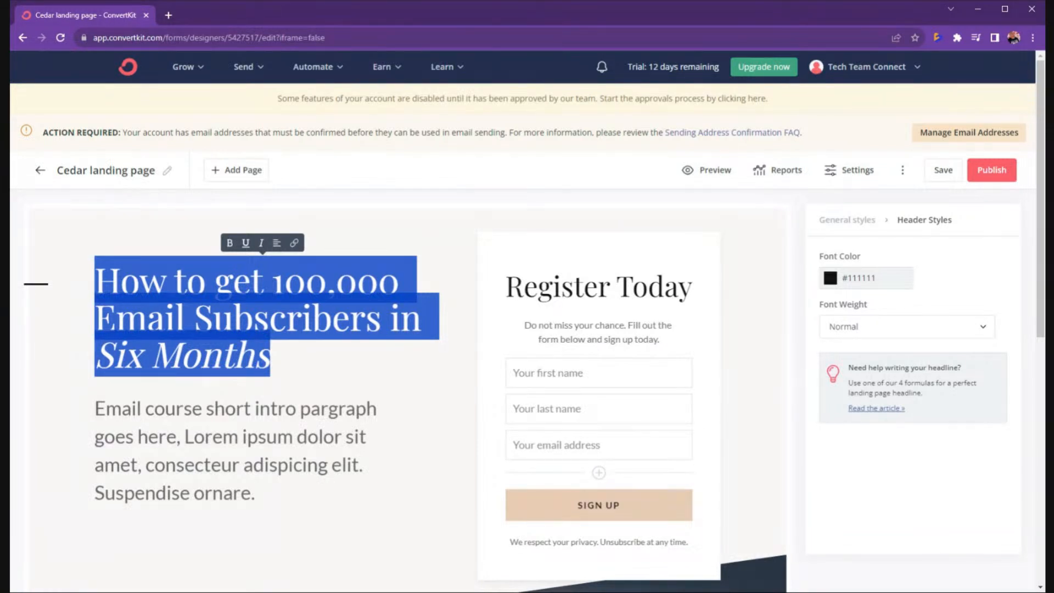
{"action": "key", "text": "BackSpace"}
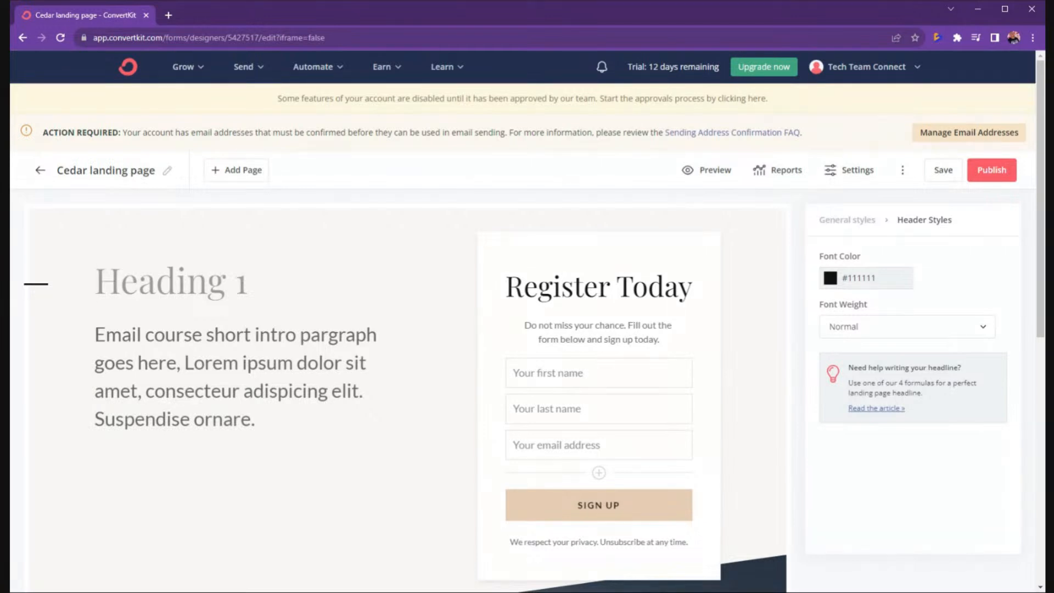
{"action": "type", "text": "hO"}
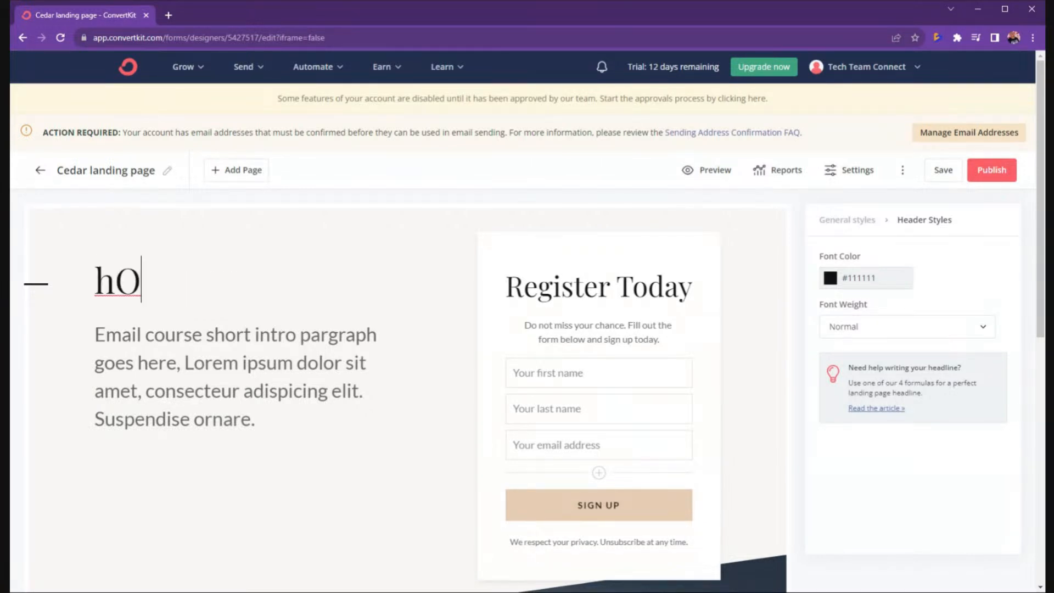
{"action": "type", "text": "W i bUILT a"}
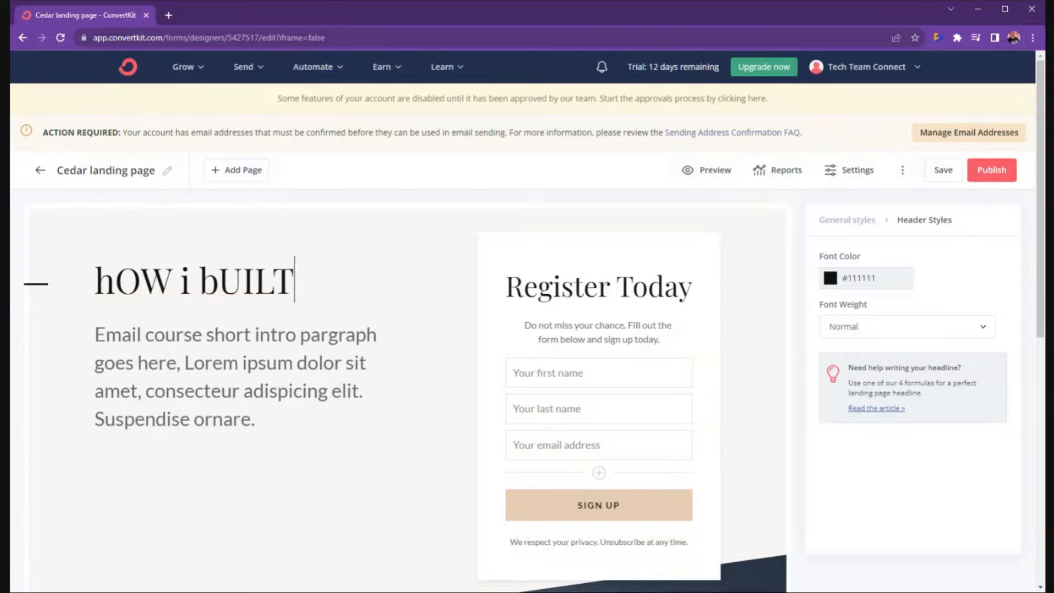
{"action": "type", "text": "VE"}
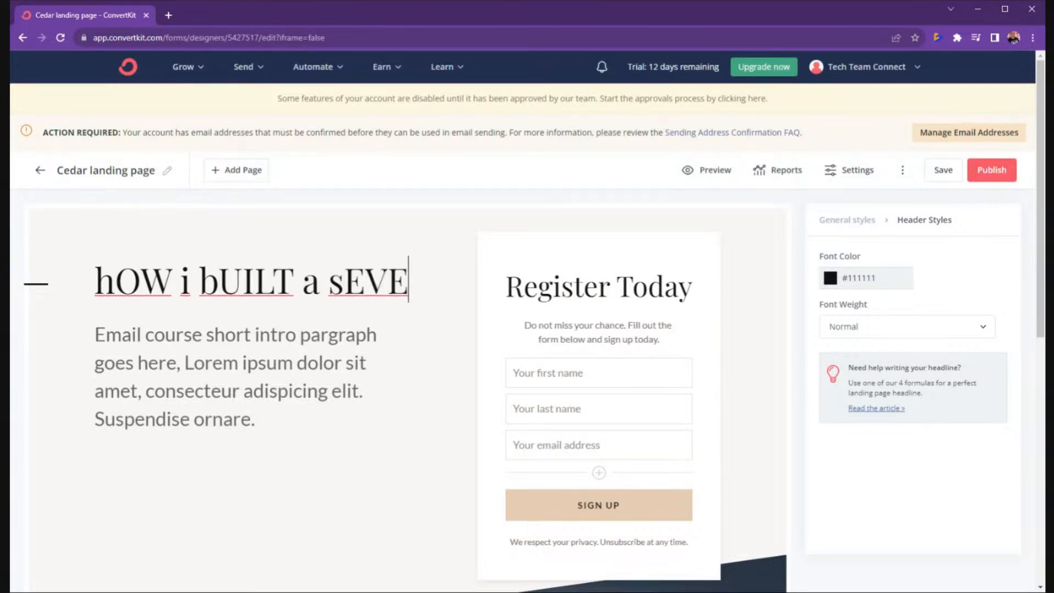
{"action": "type", "text": "N fIGURE bRSA"}
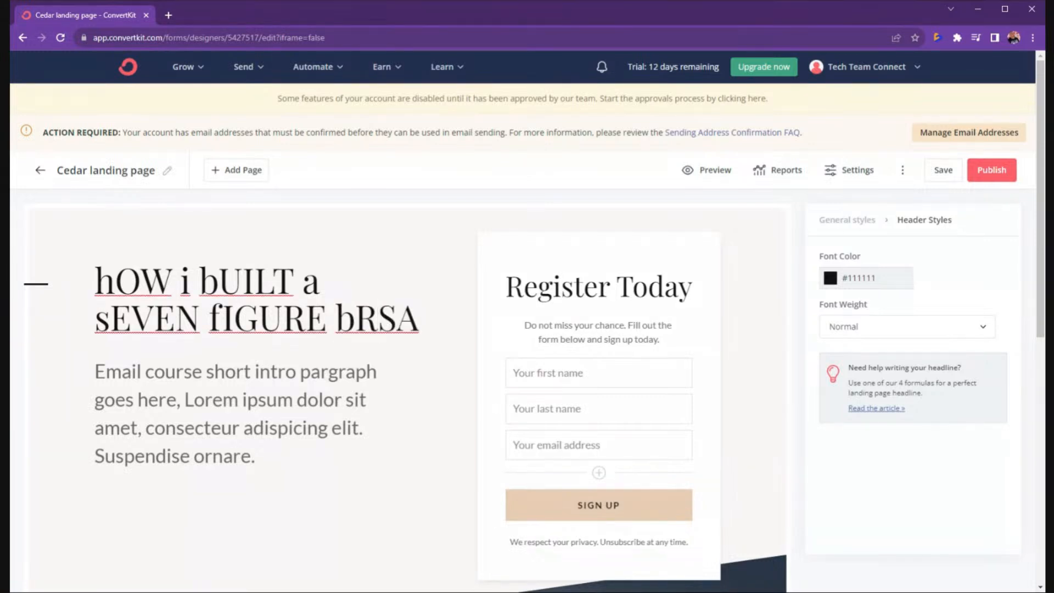
{"action": "key", "text": "BackSpace"}
{"action": "key", "text": "BackSpace"}
{"action": "key", "text": "BackSpace"}
{"action": "key", "text": "BackSpace"}
{"action": "key", "text": "BackSpace"}
{"action": "key", "text": "BackSpace"}
{"action": "key", "text": "BackSpace"}
{"action": "key", "text": "BackSpace"}
{"action": "key", "text": "BackSpace"}
{"action": "key", "text": "BackSpace"}
{"action": "key", "text": "BackSpace"}
{"action": "key", "text": "BackSpace"}
{"action": "key", "text": "BackSpace"}
{"action": "key", "text": "BackSpace"}
{"action": "key", "text": "BackSpace"}
{"action": "key", "text": "BackSpace"}
{"action": "key", "text": "BackSpace"}
{"action": "key", "text": "BackSpace"}
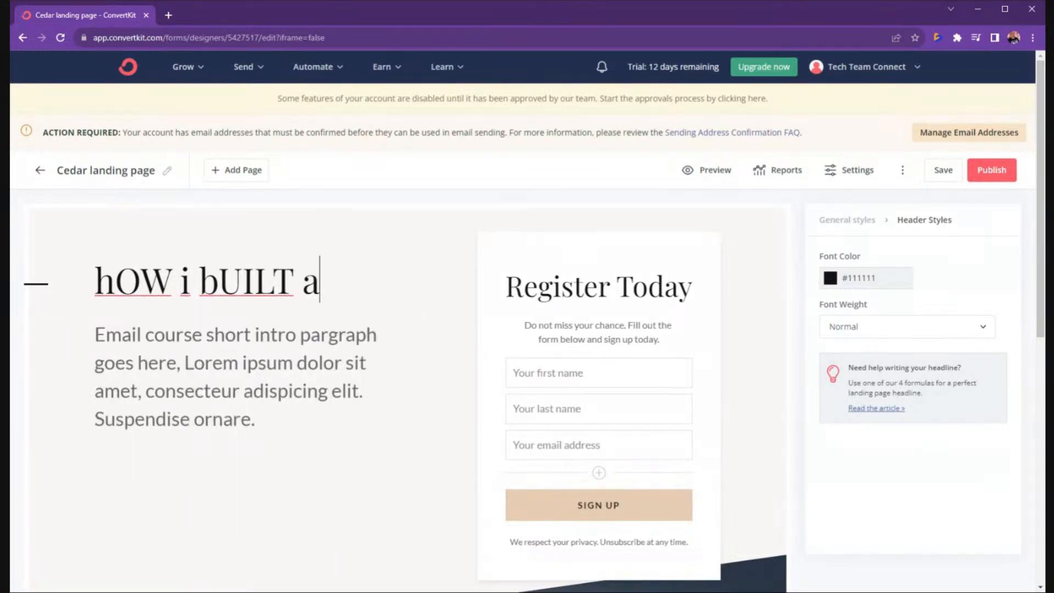
{"action": "key", "text": "BackSpace"}
{"action": "key", "text": "BackSpace"}
{"action": "key", "text": "BackSpace"}
{"action": "key", "text": "BackSpace"}
{"action": "key", "text": "BackSpace"}
{"action": "key", "text": "BackSpace"}
{"action": "key", "text": "BackSpace"}
{"action": "key", "text": "BackSpace"}
{"action": "key", "text": "BackSpace"}
{"action": "key", "text": "BackSpace"}
{"action": "key", "text": "BackSpace"}
{"action": "key", "text": "BackSpace"}
{"action": "key", "text": "BackSpace"}
{"action": "type", "text": "How I Built A Seven F"}
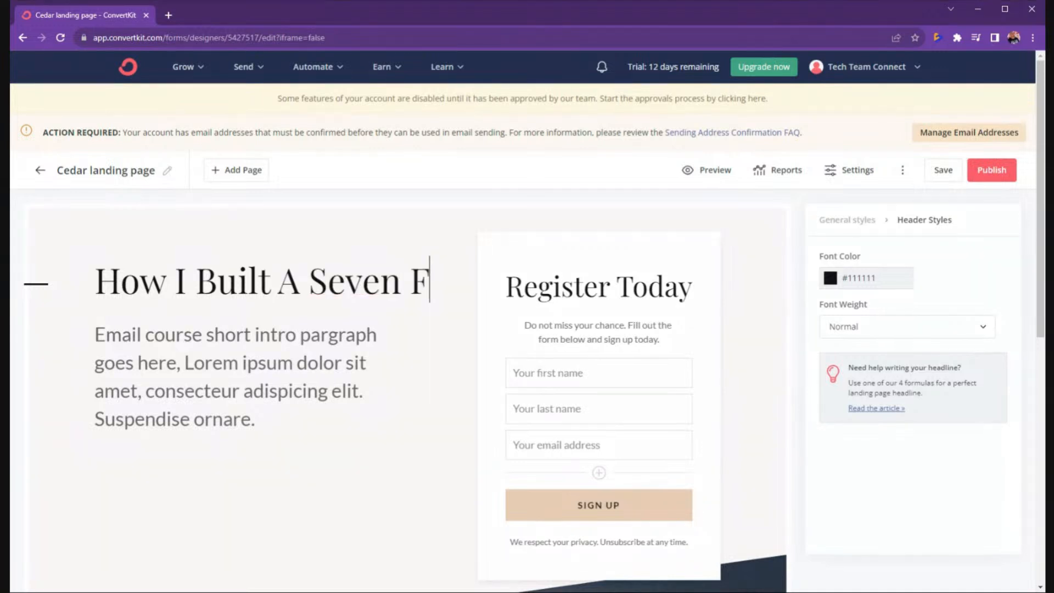
{"action": "type", "text": "igure BraN"}
{"action": "key", "text": "BackSpace"}
{"action": "type", "text": "nd in 1"}
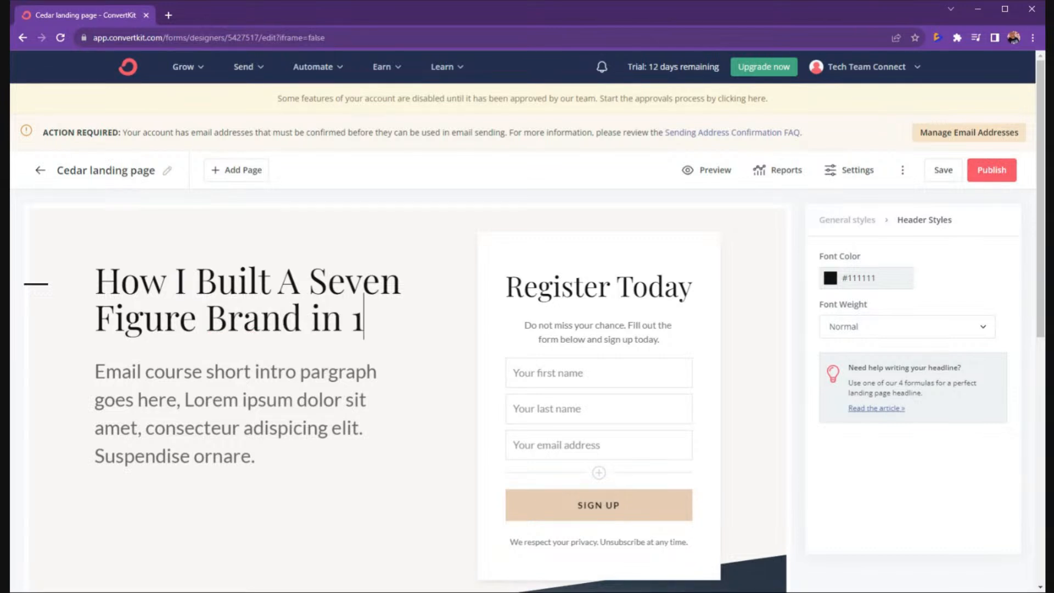
{"action": "type", "text": "2 Months."}
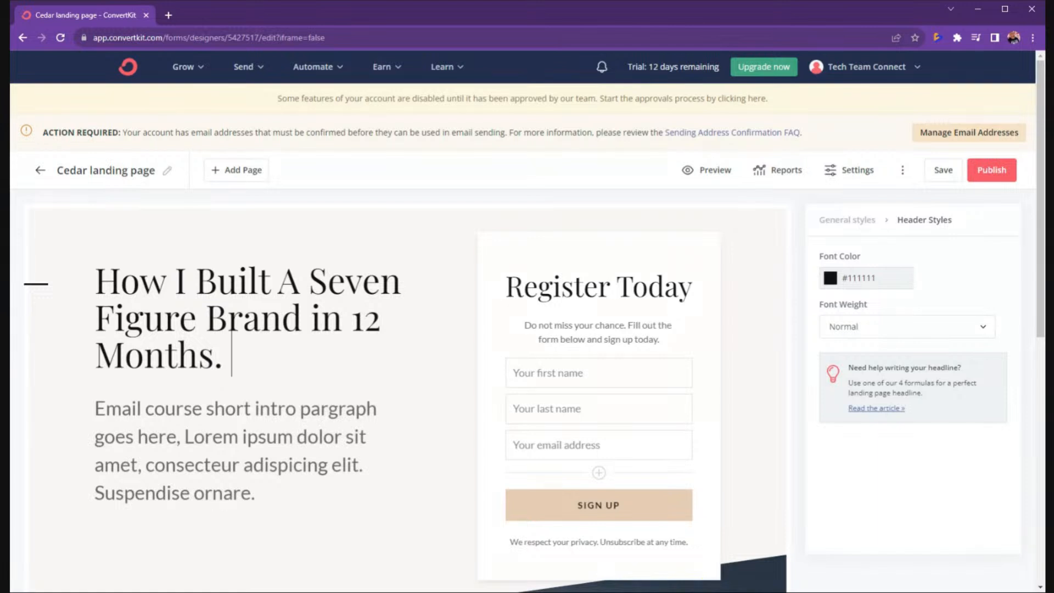
Capitalise 'in' to 'In' on the headline's second line.
{"action": "left_click", "coordinate": [321, 317]}
{"action": "key", "text": "BackSpace"}
{"action": "type", "text": "I"}
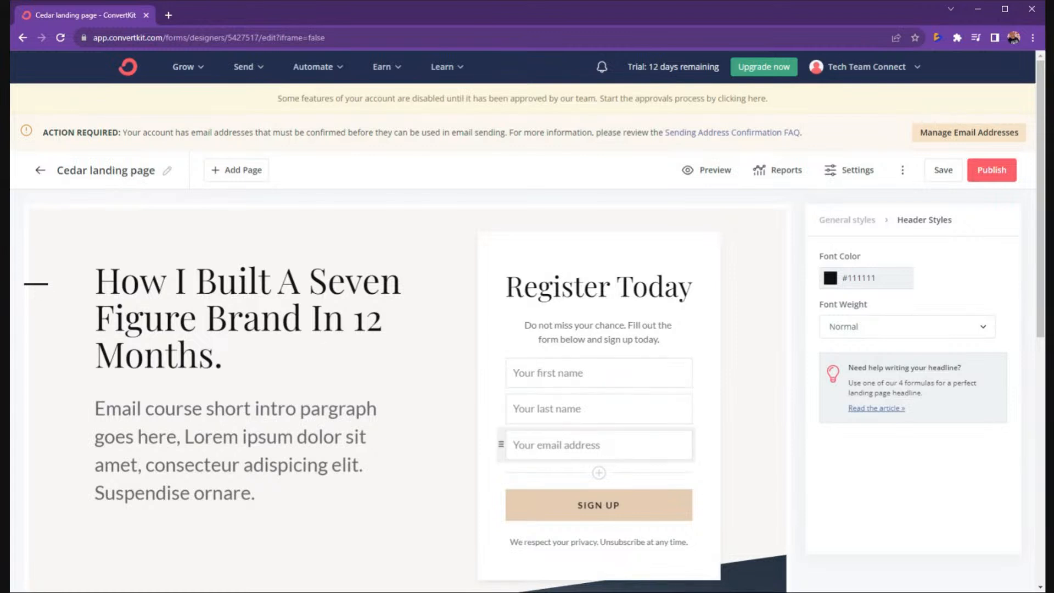
Add a new 'Phone' custom field to the Register Today form, left not required, and save.
{"action": "left_click", "coordinate": [599, 472]}
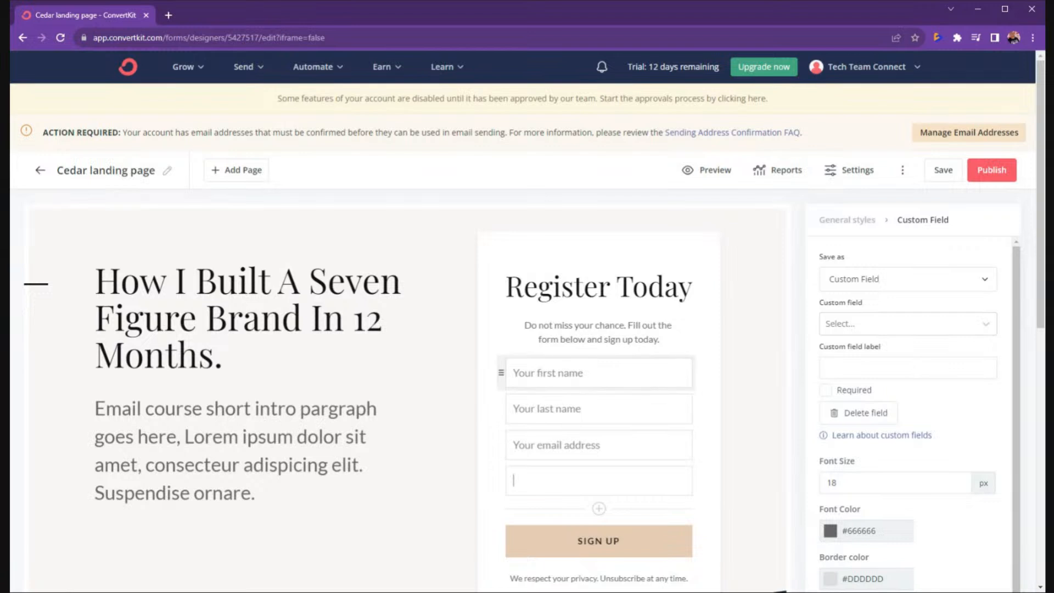
{"action": "left_click", "coordinate": [907, 279]}
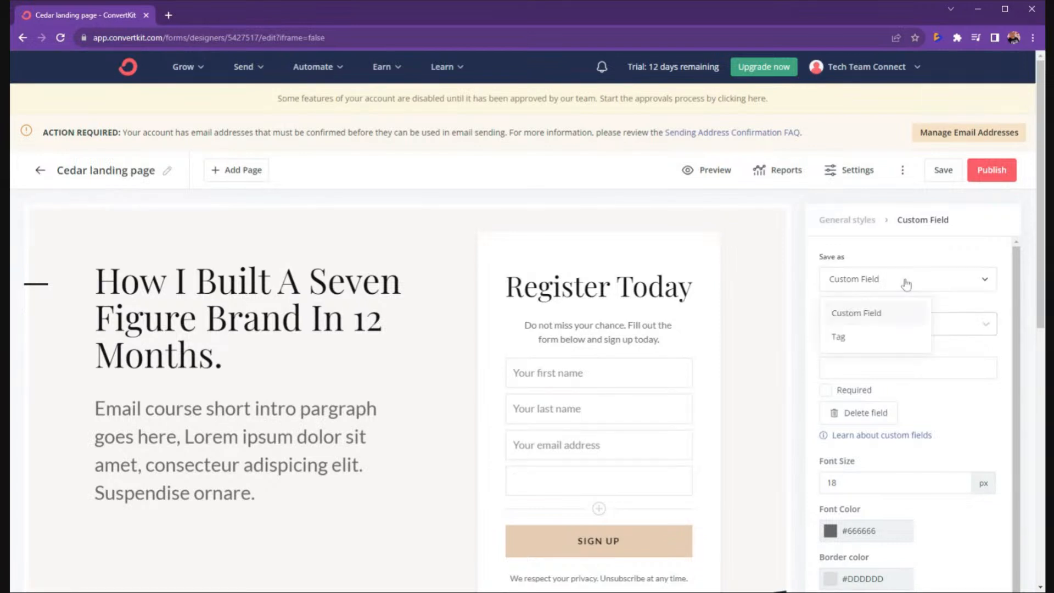
{"action": "left_click", "coordinate": [900, 323]}
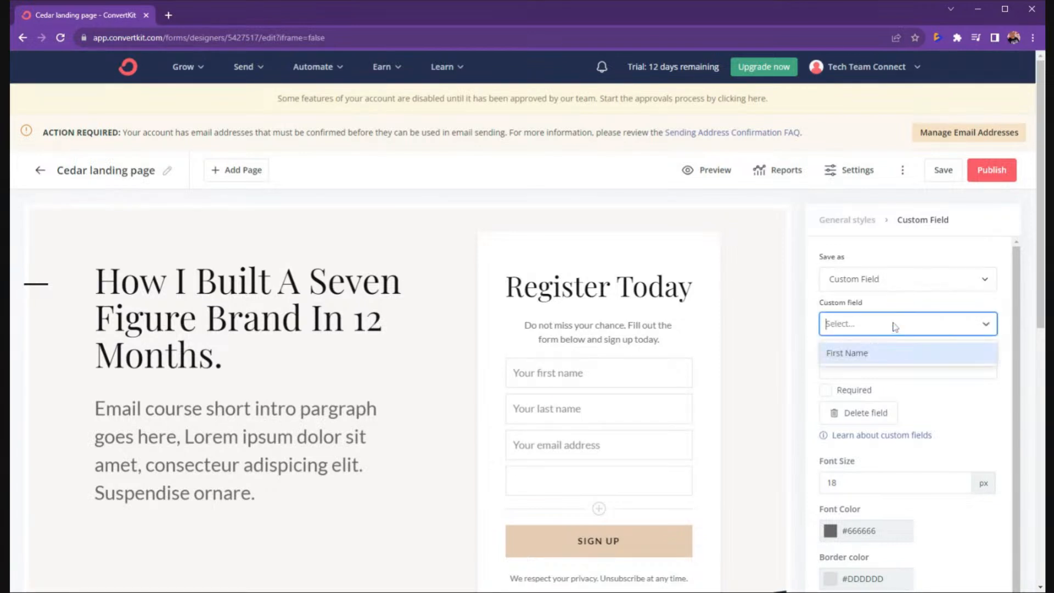
{"action": "type", "text": "Phone"}
{"action": "key", "text": "Return"}
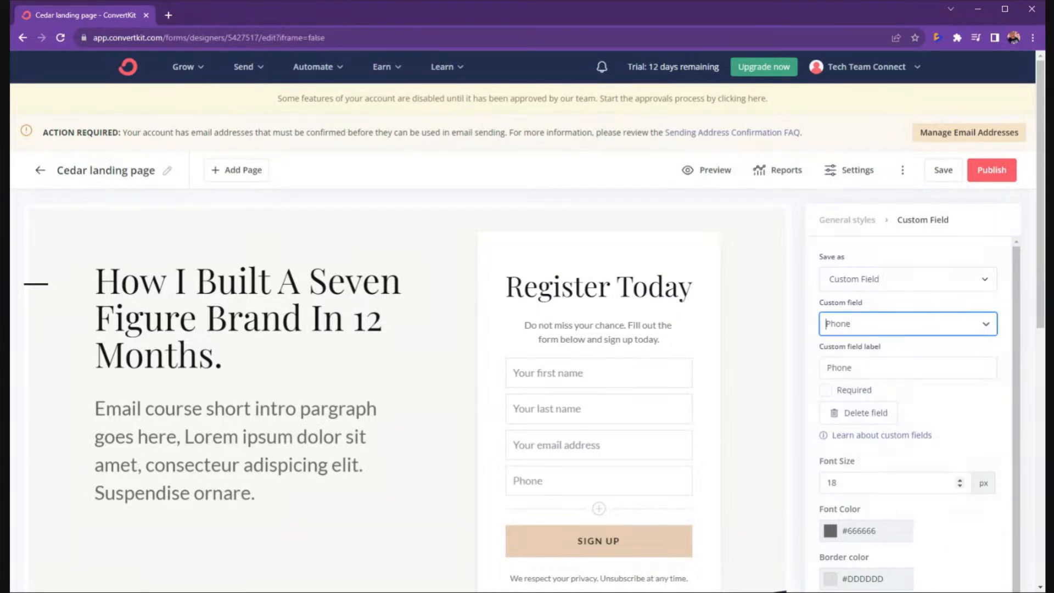
{"action": "left_click", "coordinate": [828, 391]}
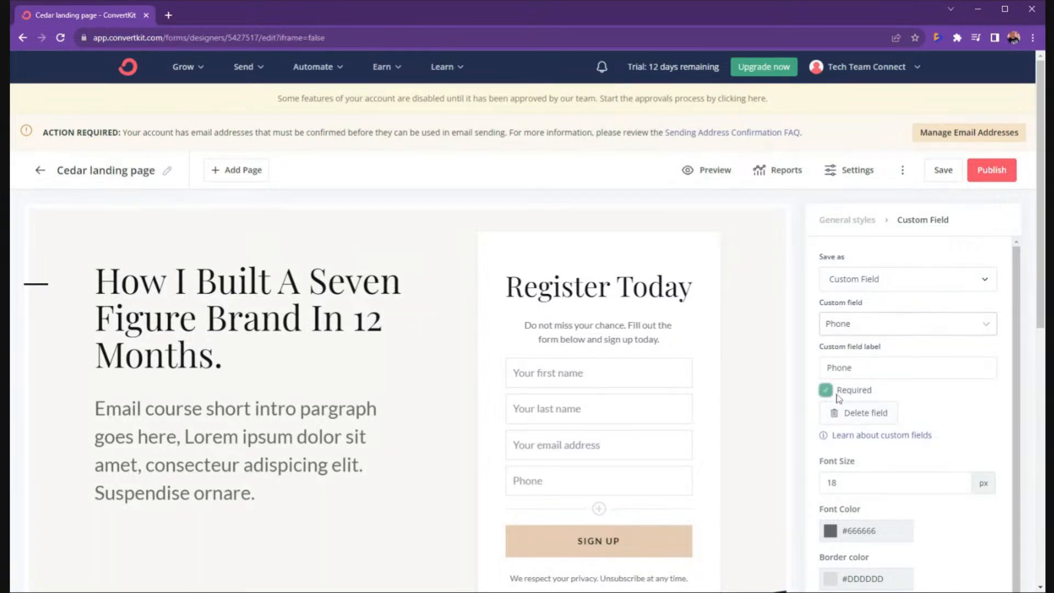
{"action": "left_click", "coordinate": [827, 391]}
{"action": "left_click", "coordinate": [839, 393]}
{"action": "left_click", "coordinate": [840, 393]}
{"action": "left_click", "coordinate": [954, 174]}
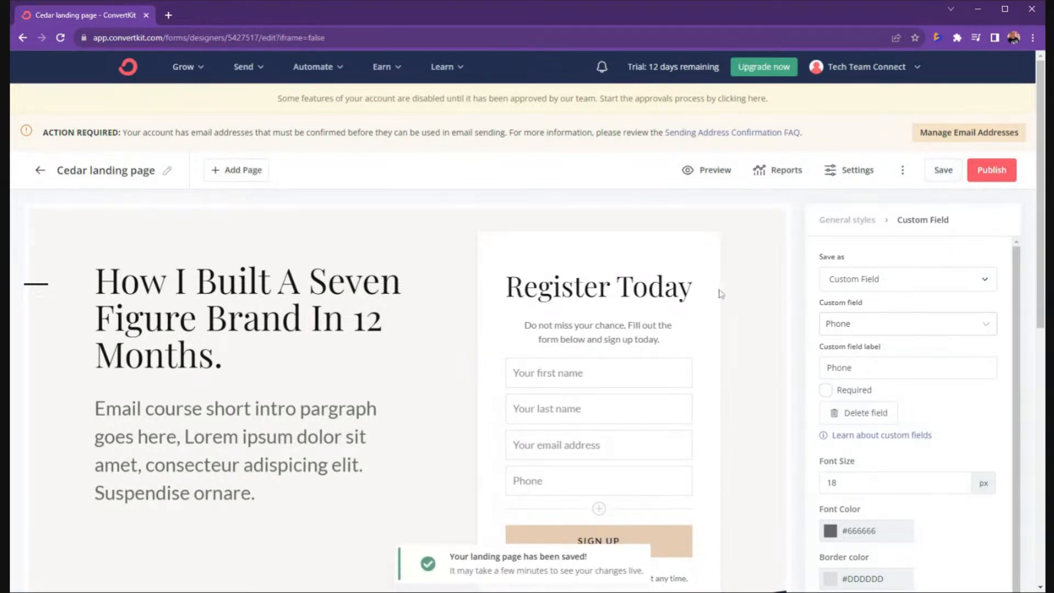
Overwrite the 'Register Today' form heading with 'Start Building Your Now!'.
{"action": "left_click_drag", "start_coordinate": [506, 287], "coordinate": [692, 286]}
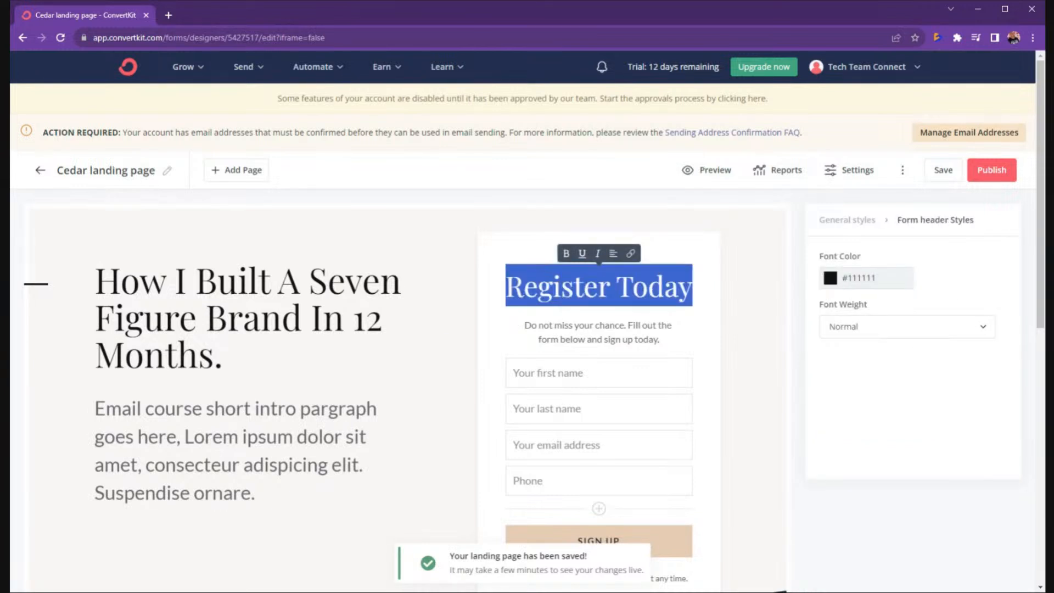
{"action": "type", "text": "S"}
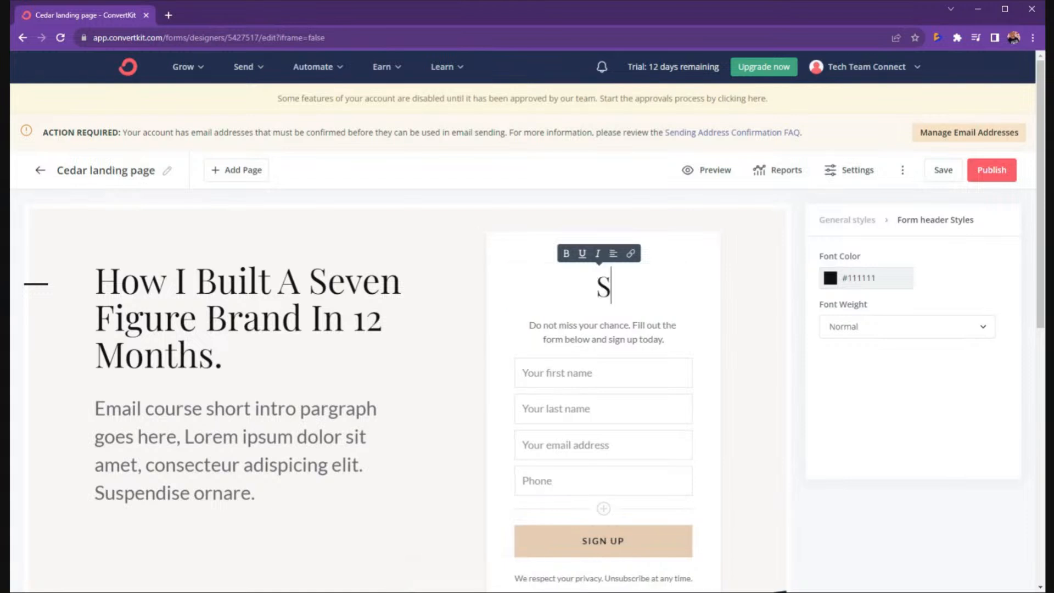
{"action": "type", "text": "tart Build"}
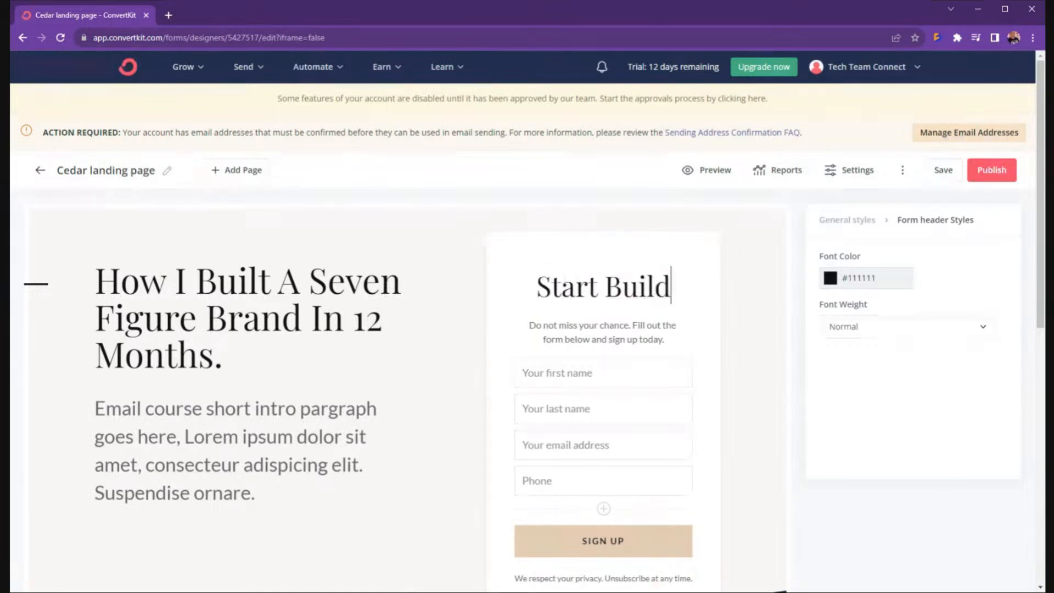
{"action": "type", "text": "ing Your Now"}
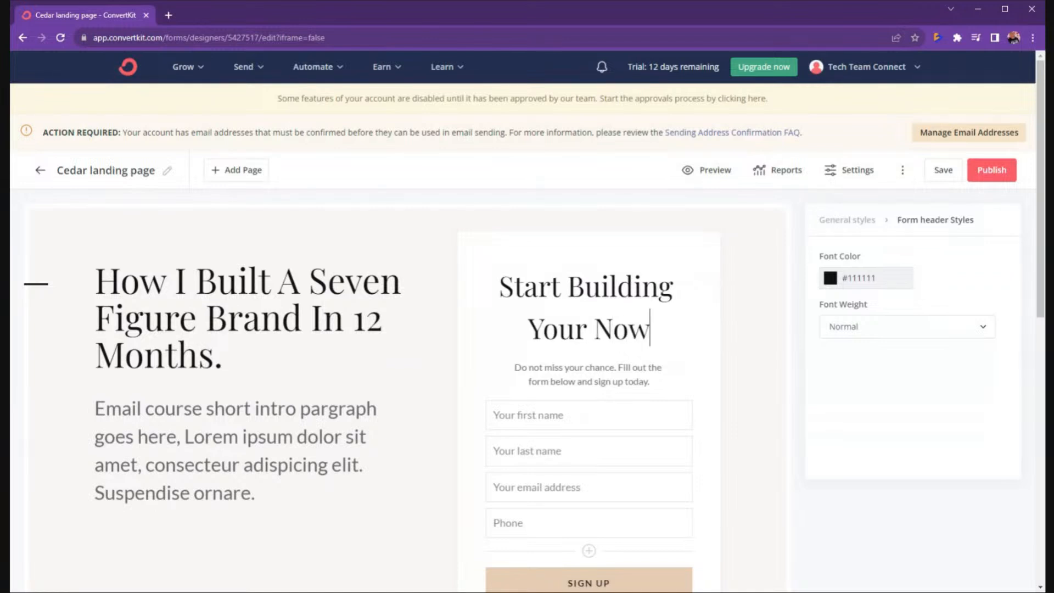
{"action": "type", "text": "!"}
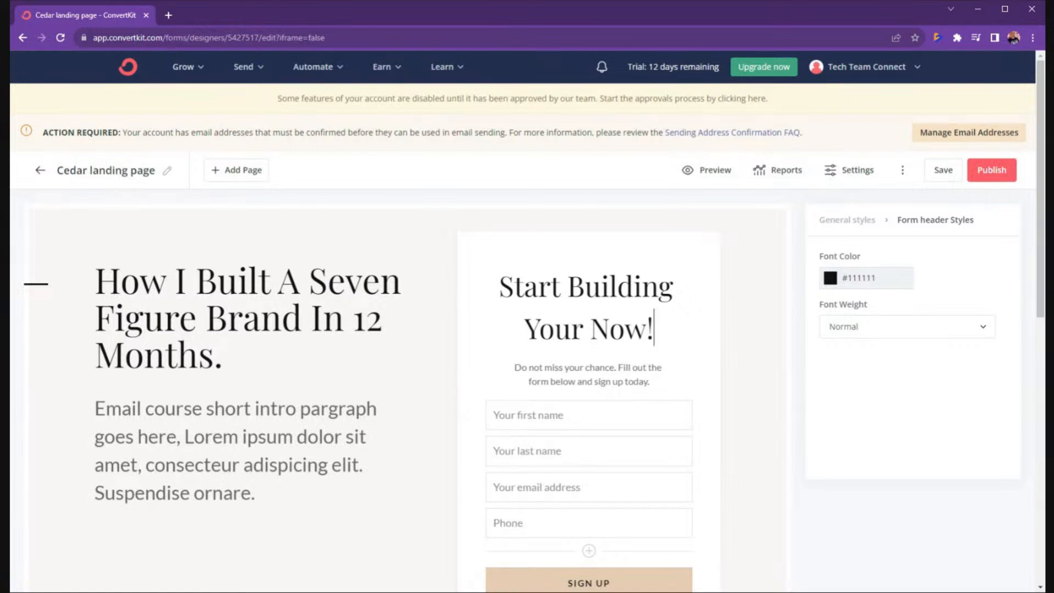
Change the headline to 'How To Build…' and the form heading to 'Start Building Yours Now!'.
{"action": "left_click", "coordinate": [186, 281]}
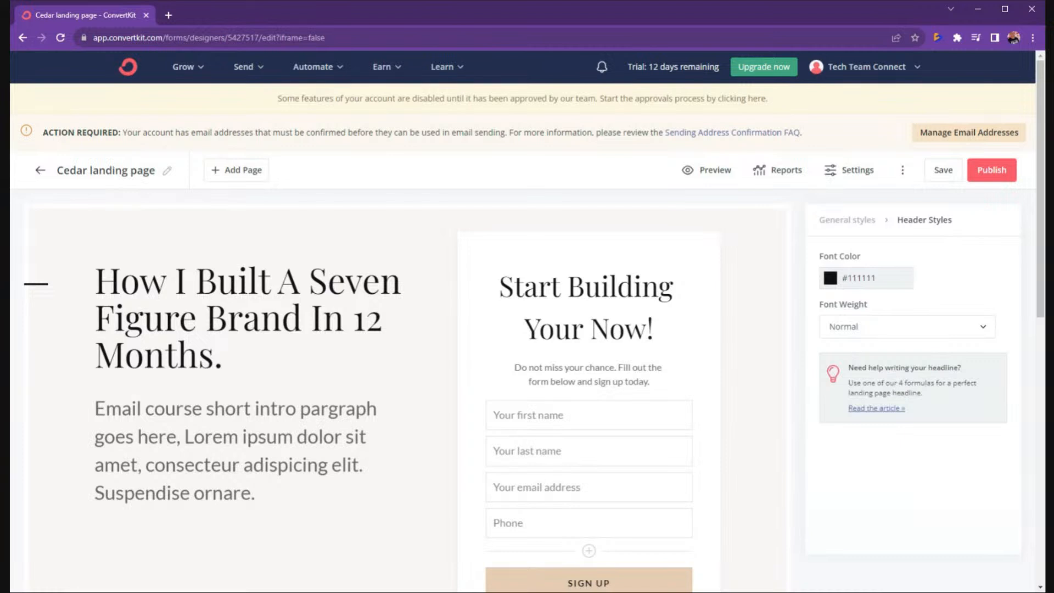
{"action": "key", "text": "BackSpace"}
{"action": "type", "text": "To"}
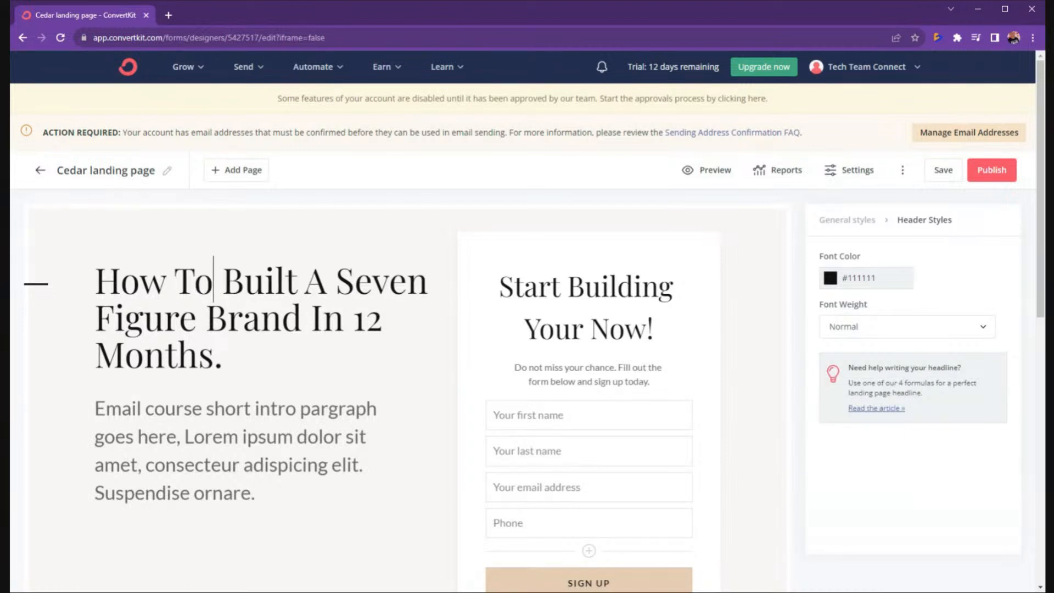
{"action": "left_click_drag", "start_coordinate": [284, 281], "coordinate": [297, 281]}
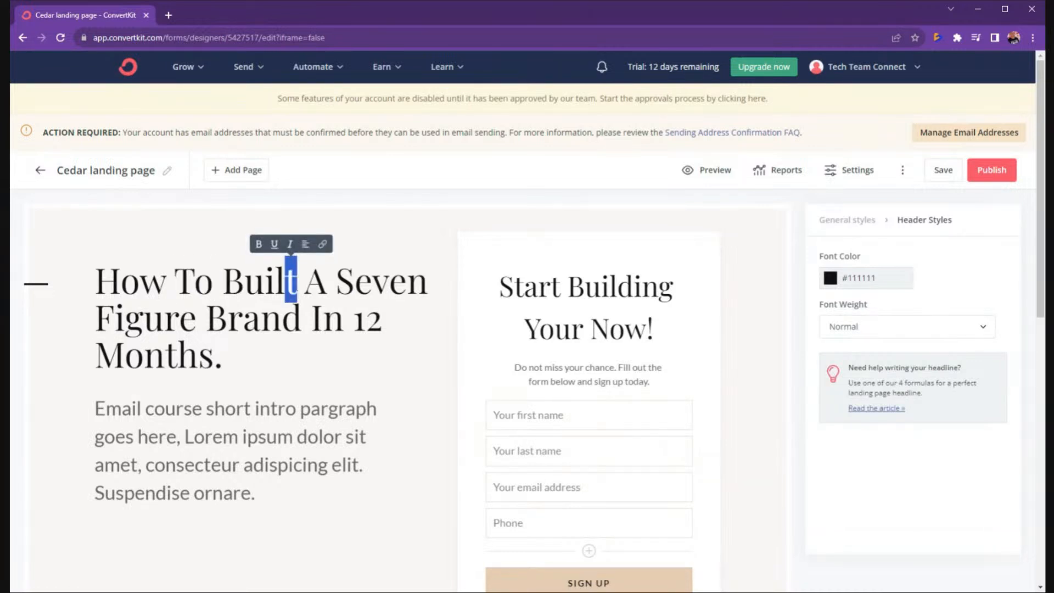
{"action": "key", "text": "BackSpace"}
{"action": "type", "text": "d"}
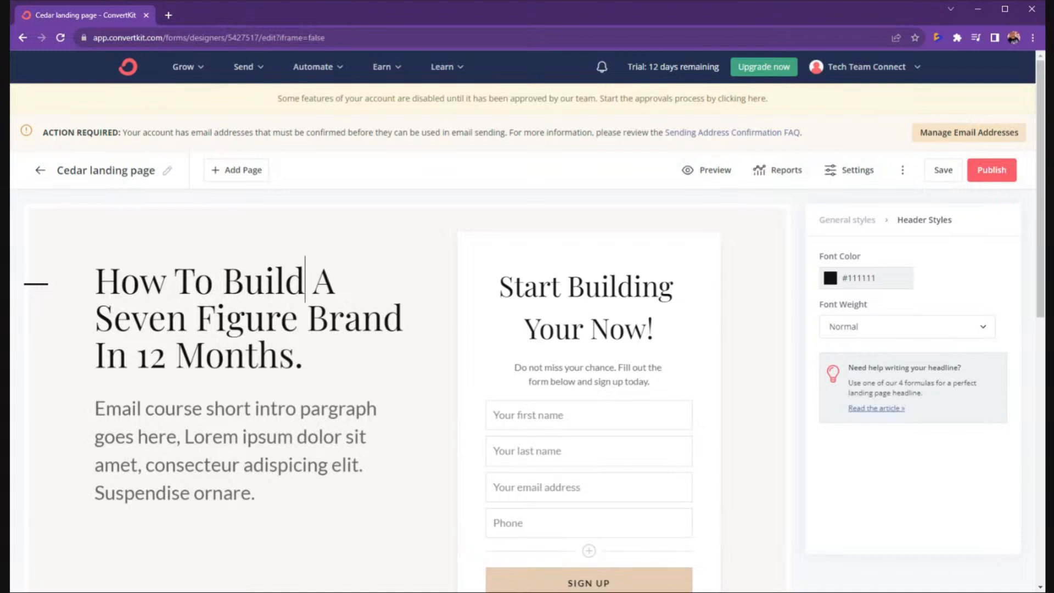
{"action": "left_click", "coordinate": [583, 328]}
{"action": "type", "text": "s"}
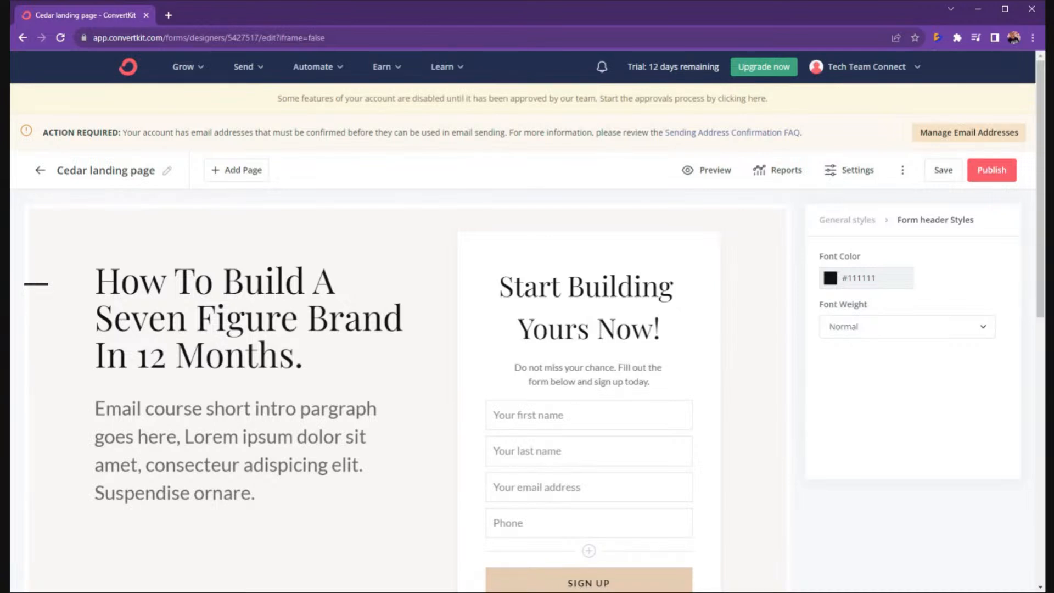
Replace the form subtitle with a draft reading 'Yor business will totally hange one you do.'.
{"action": "triple_click", "coordinate": [612, 390]}
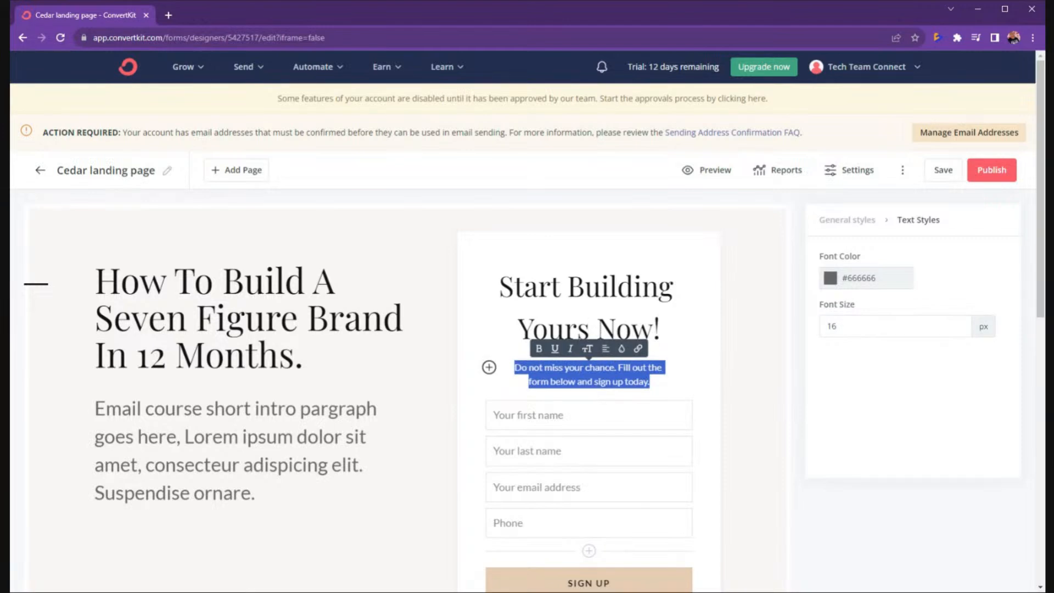
{"action": "scroll", "coordinate": [609, 411], "scroll_direction": "down", "scroll_amount": 5}
{"action": "scroll", "coordinate": [610, 410], "scroll_direction": "up", "scroll_amount": 4}
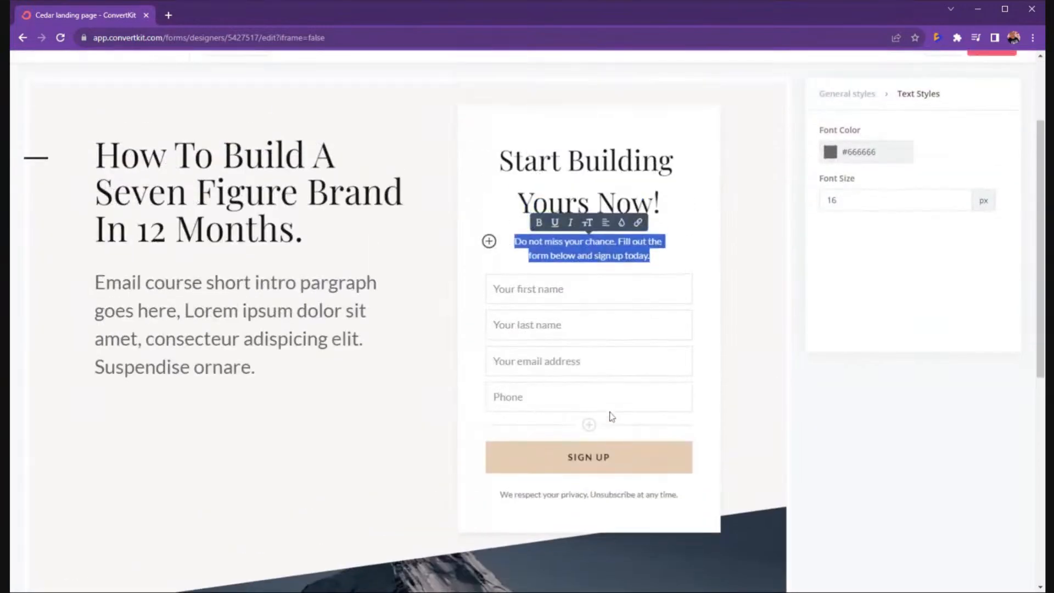
{"action": "scroll", "coordinate": [605, 464], "scroll_direction": "up", "scroll_amount": 1}
{"action": "type", "text": "Y"}
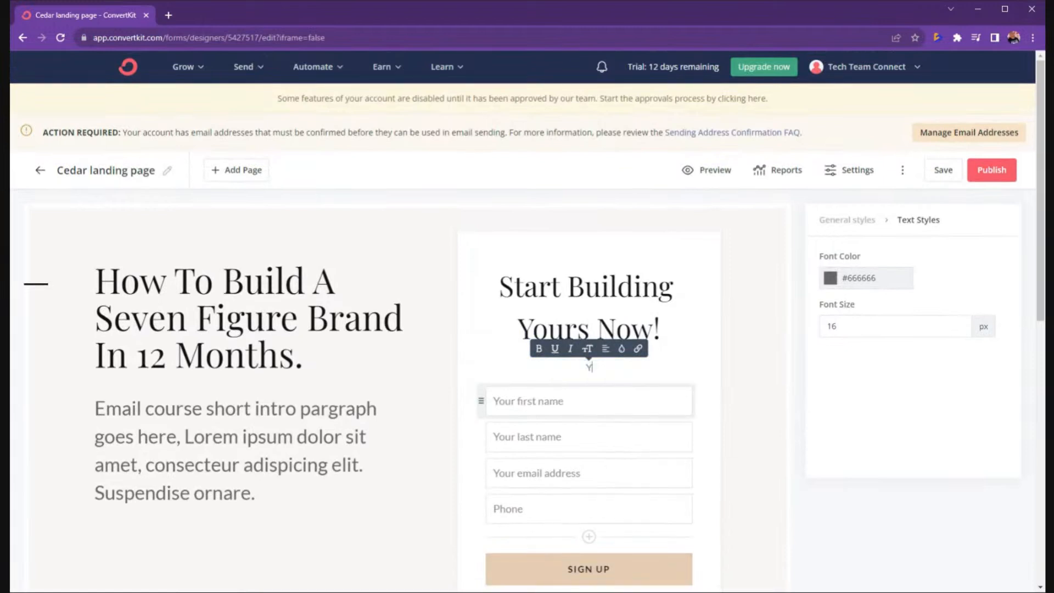
{"action": "type", "text": "or"}
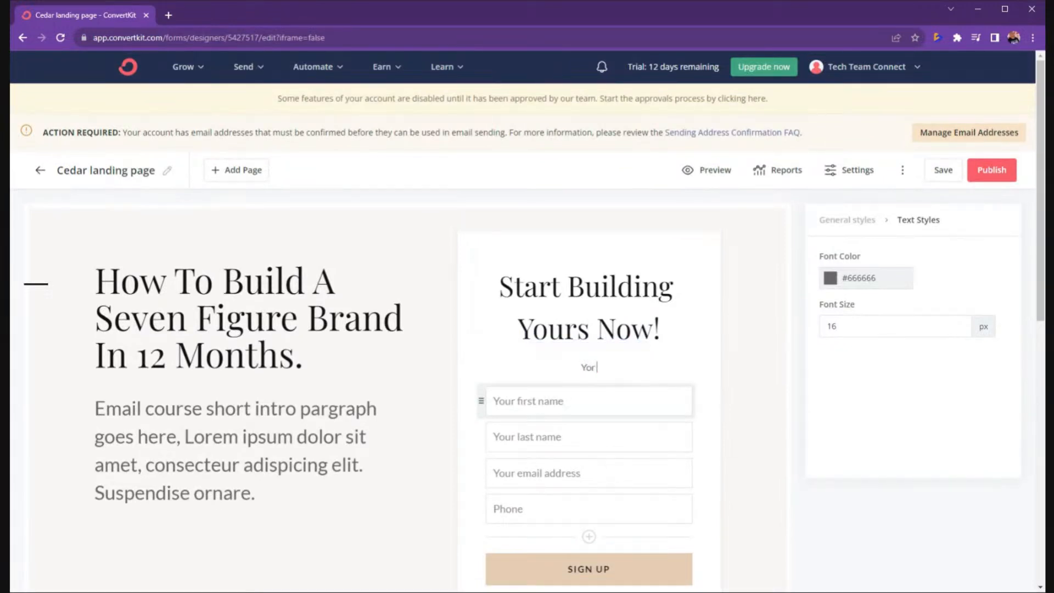
{"action": "type", "text": " business will totally hange one you do."}
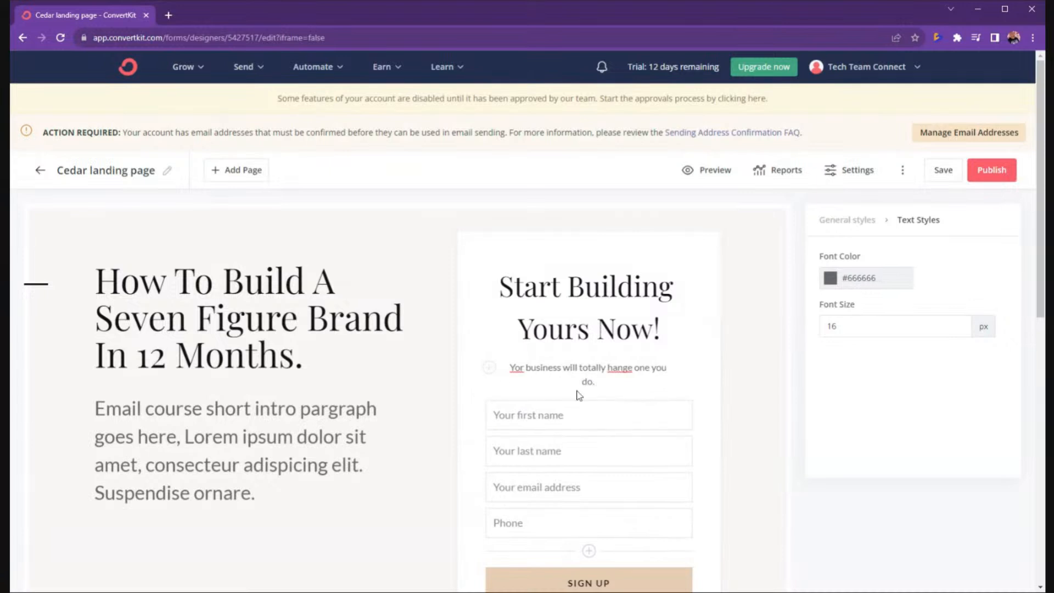
Fix the subtitle wording so it reads 'Your business will totally once you do.'.
{"action": "double_click", "coordinate": [618, 367]}
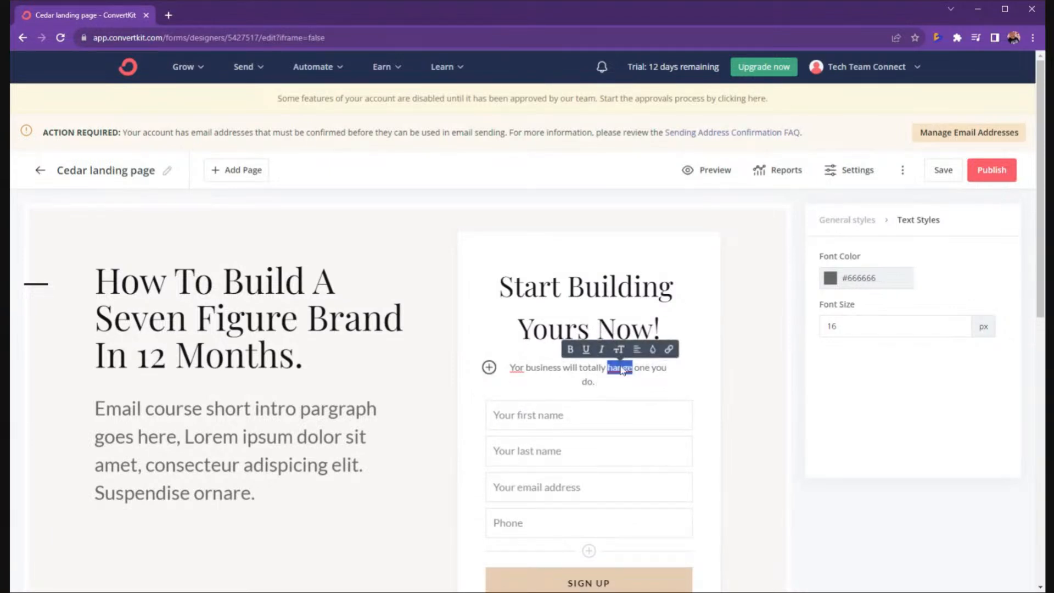
{"action": "left_click", "coordinate": [624, 372]}
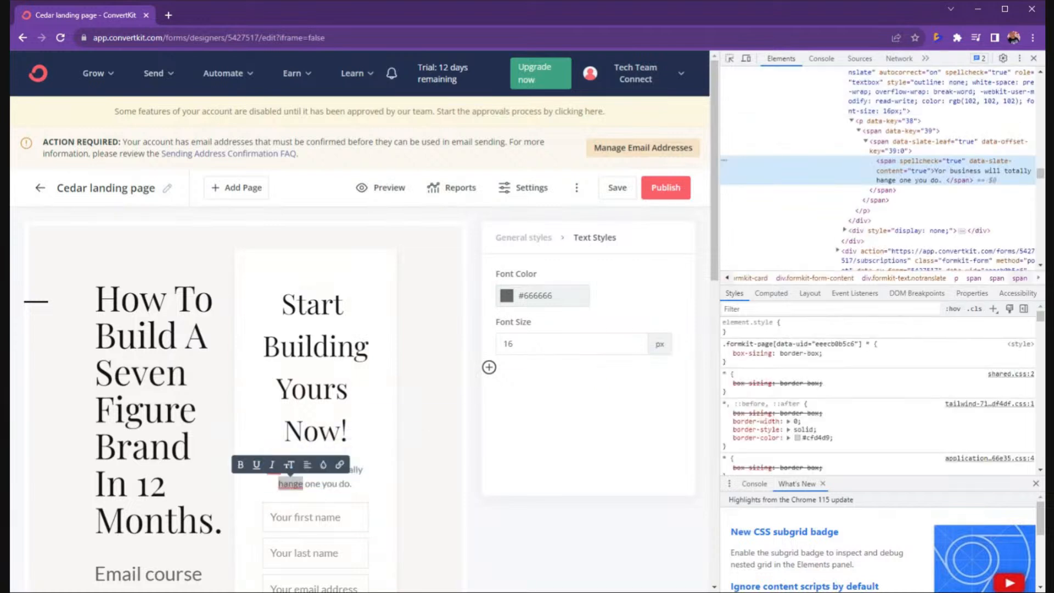
{"action": "left_click", "coordinate": [1035, 58]}
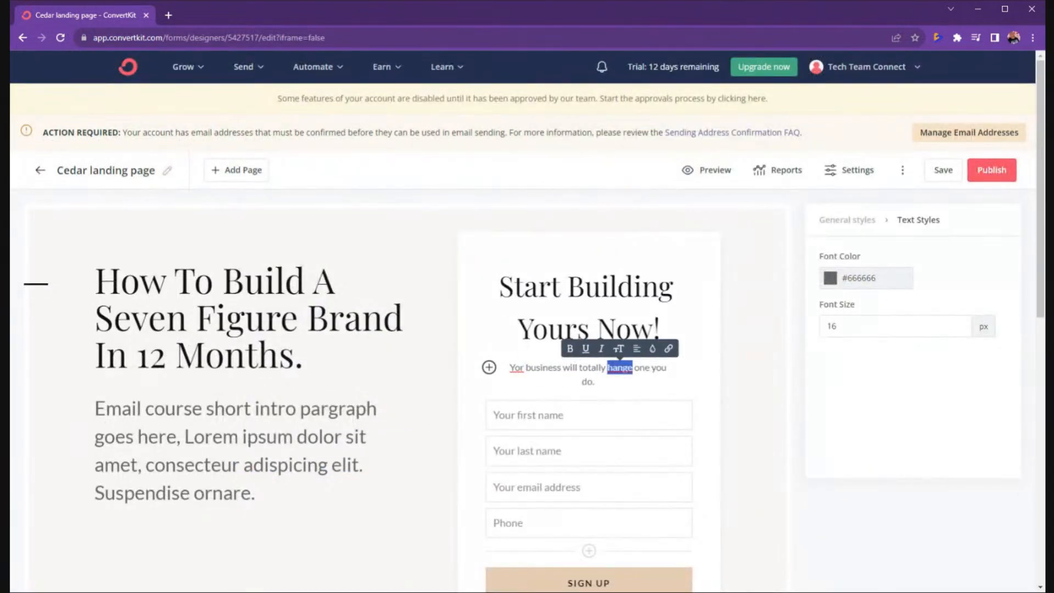
{"action": "left_click", "coordinate": [607, 367]}
{"action": "left_click_drag", "start_coordinate": [632, 368], "coordinate": [666, 368]}
{"action": "key", "text": "BackSpace"}
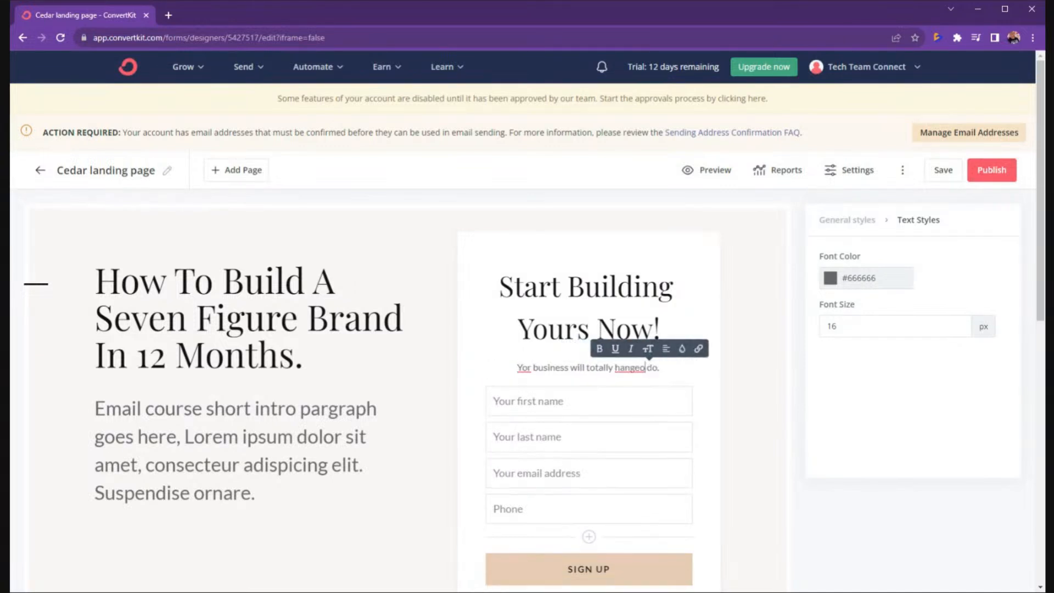
{"action": "type", "text": "once"}
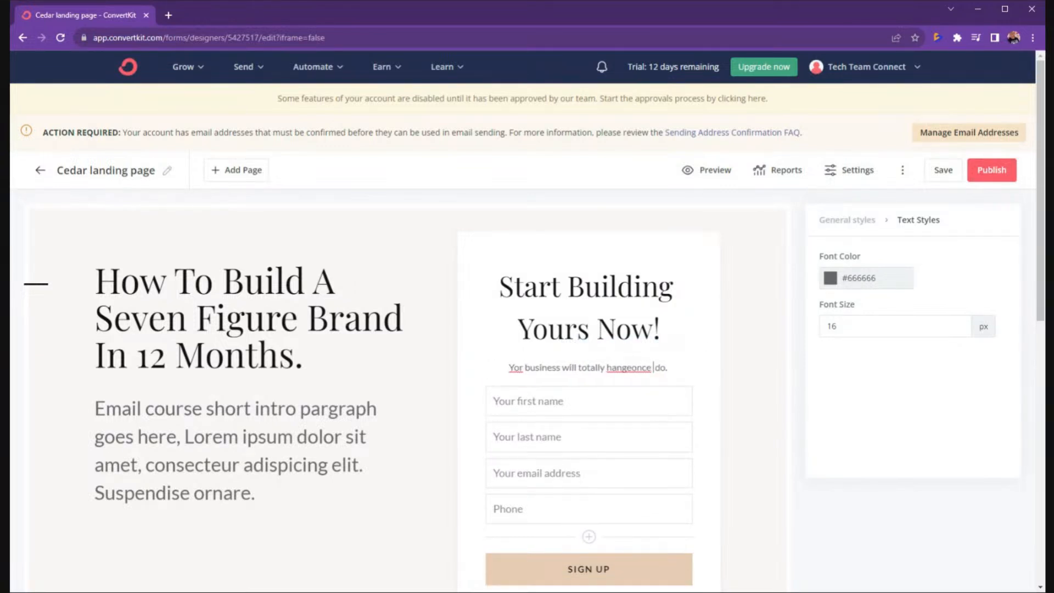
{"action": "key", "text": "BackSpace"}
{"action": "key", "text": "BackSpace"}
{"action": "key", "text": "BackSpace"}
{"action": "key", "text": "BackSpace"}
{"action": "key", "text": "BackSpace"}
{"action": "key", "text": "BackSpace"}
{"action": "key", "text": "BackSpace"}
{"action": "key", "text": "BackSpace"}
{"action": "key", "text": "BackSpace"}
{"action": "key", "text": "BackSpace"}
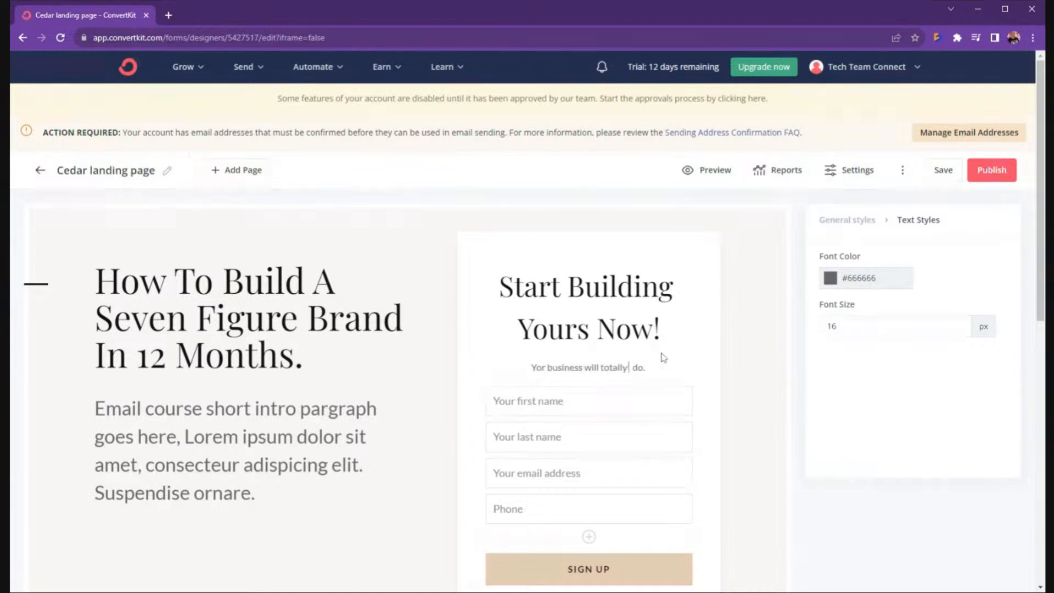
{"action": "type", "text": "once you"}
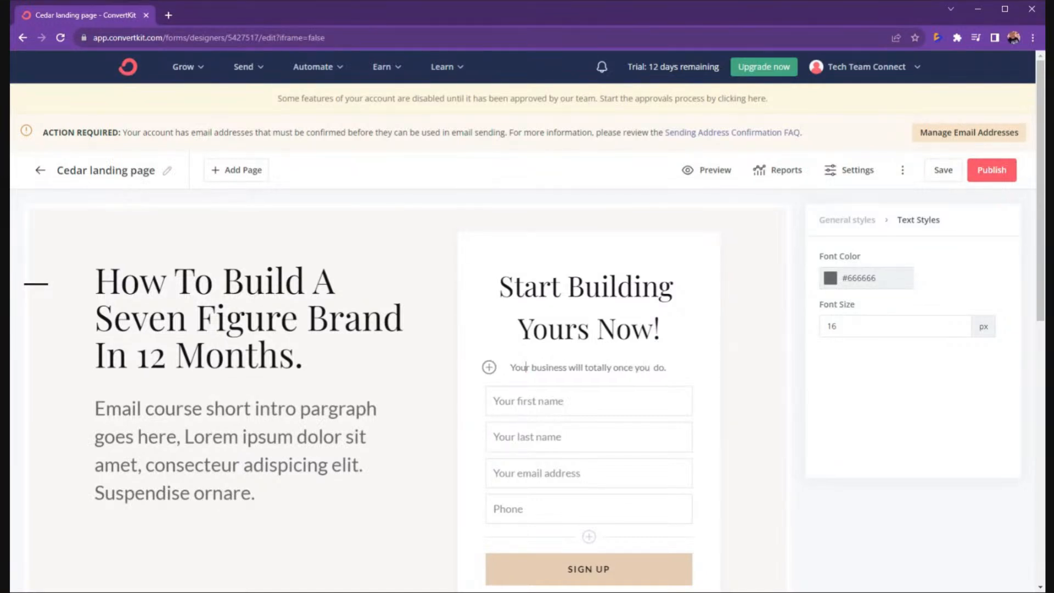
Rewrite the disclaimer as 'We won't d do anything weird like spam you. Unsubscribe at any time.'.
{"action": "scroll", "coordinate": [482, 435], "scroll_direction": "down", "scroll_amount": 7}
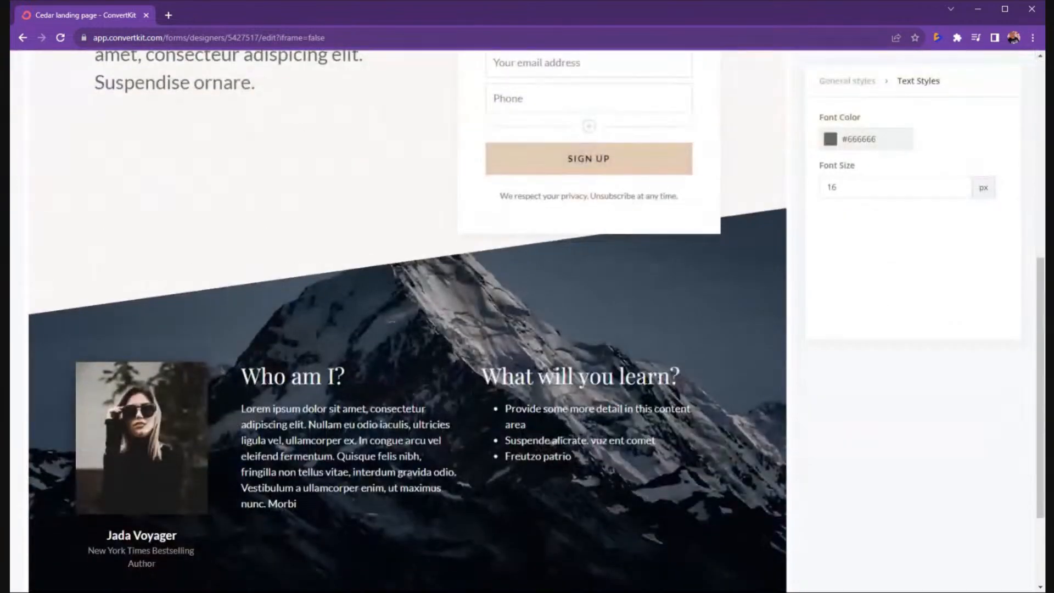
{"action": "left_click", "coordinate": [594, 207]}
{"action": "triple_click", "coordinate": [593, 196]}
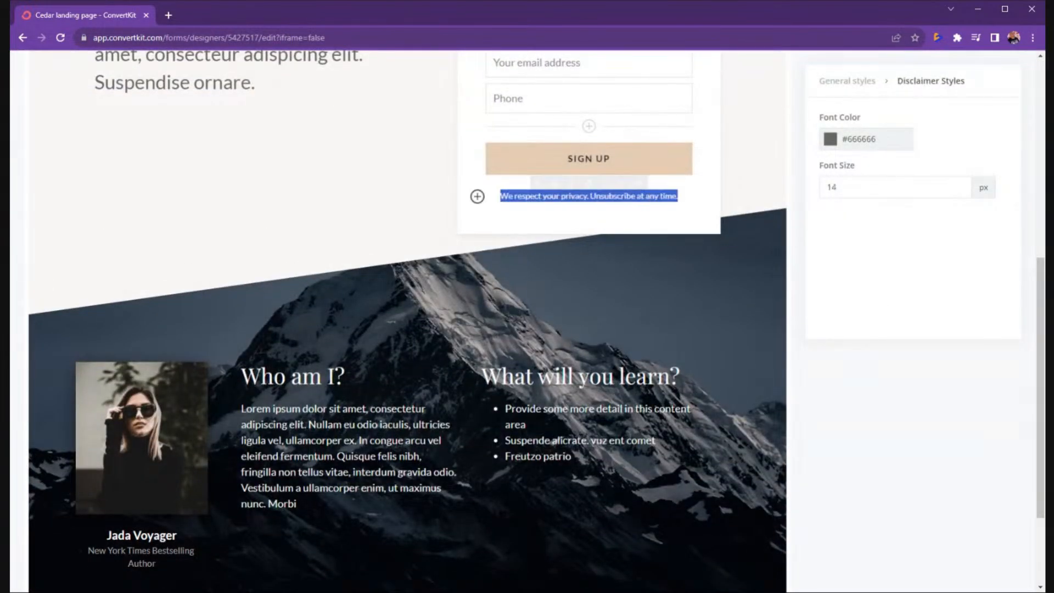
{"action": "left_click_drag", "start_coordinate": [586, 196], "coordinate": [509, 197]}
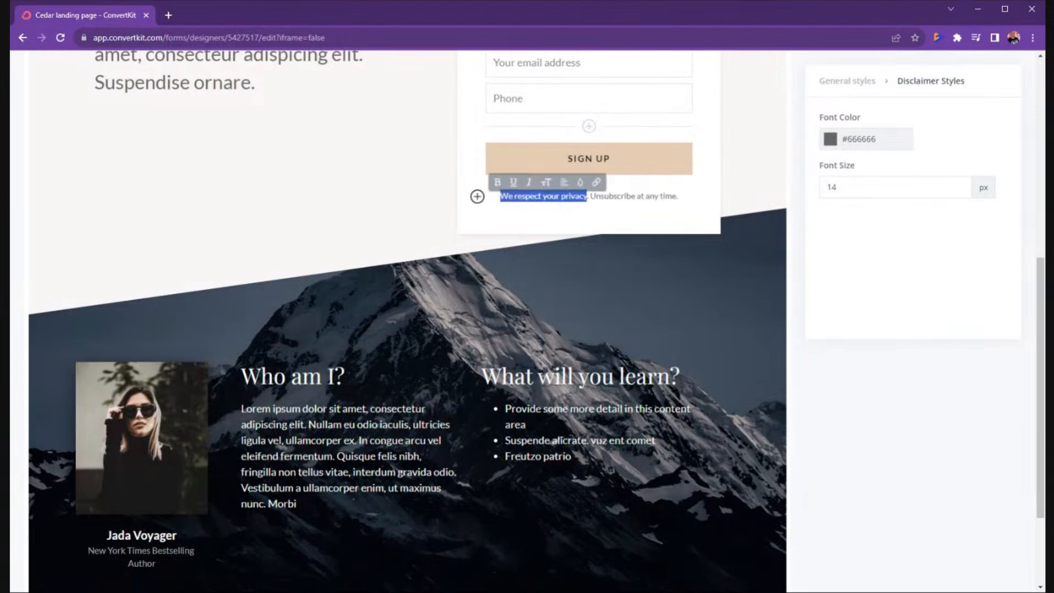
{"action": "key", "text": "BackSpace"}
{"action": "type", "text": "won't"}
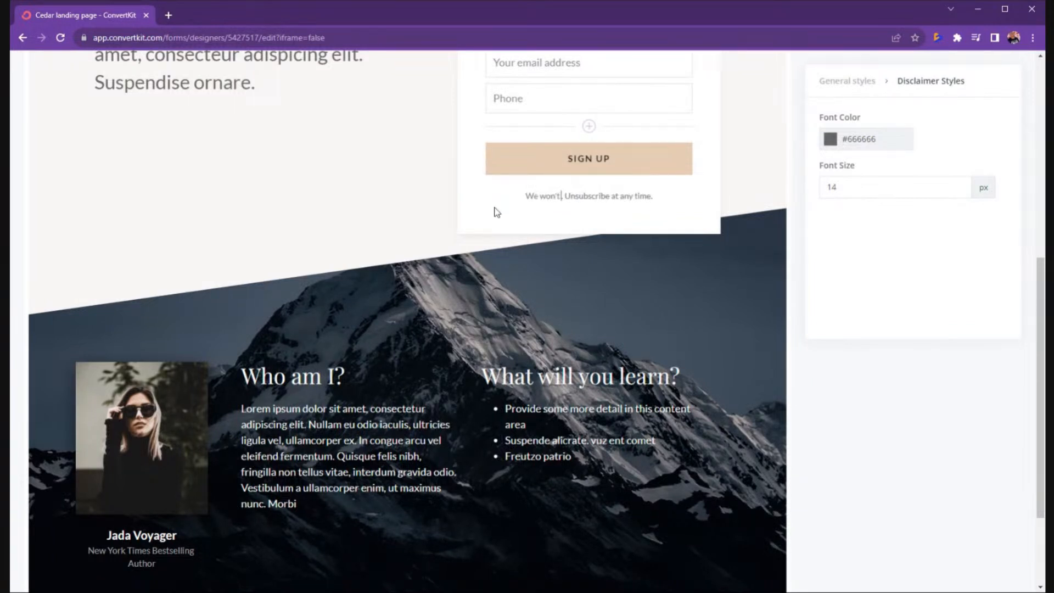
{"action": "type", "text": " d do anythi"}
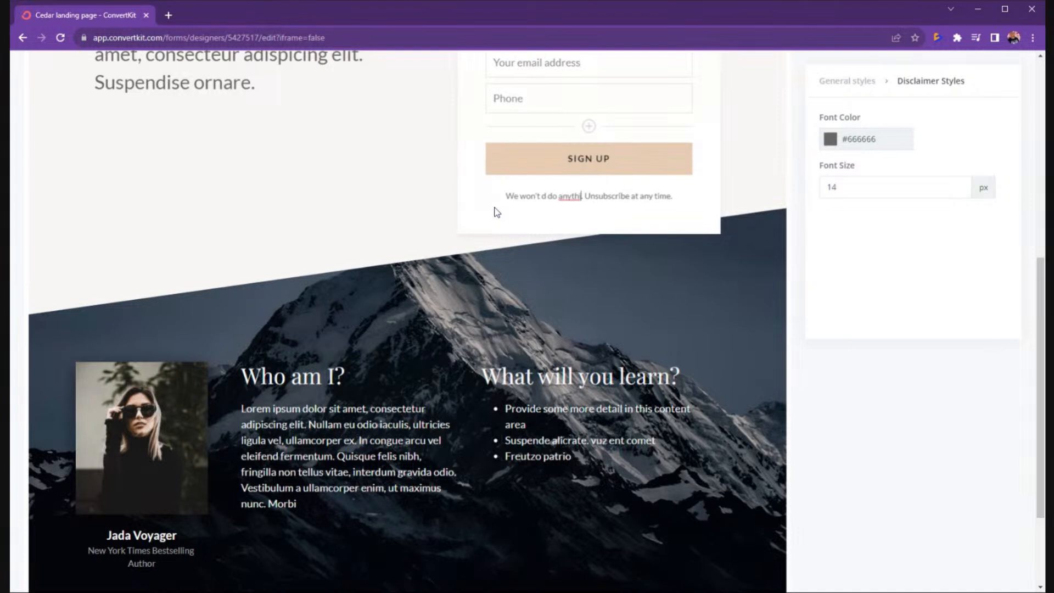
{"action": "type", "text": "ng eird"}
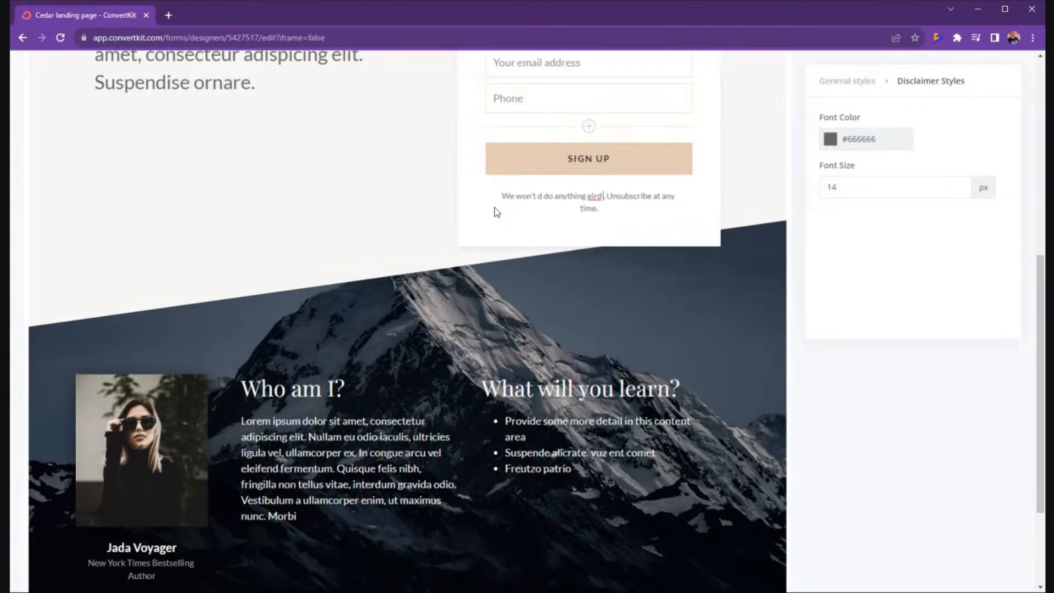
{"action": "key", "text": "BackSpace"}
{"action": "key", "text": "BackSpace"}
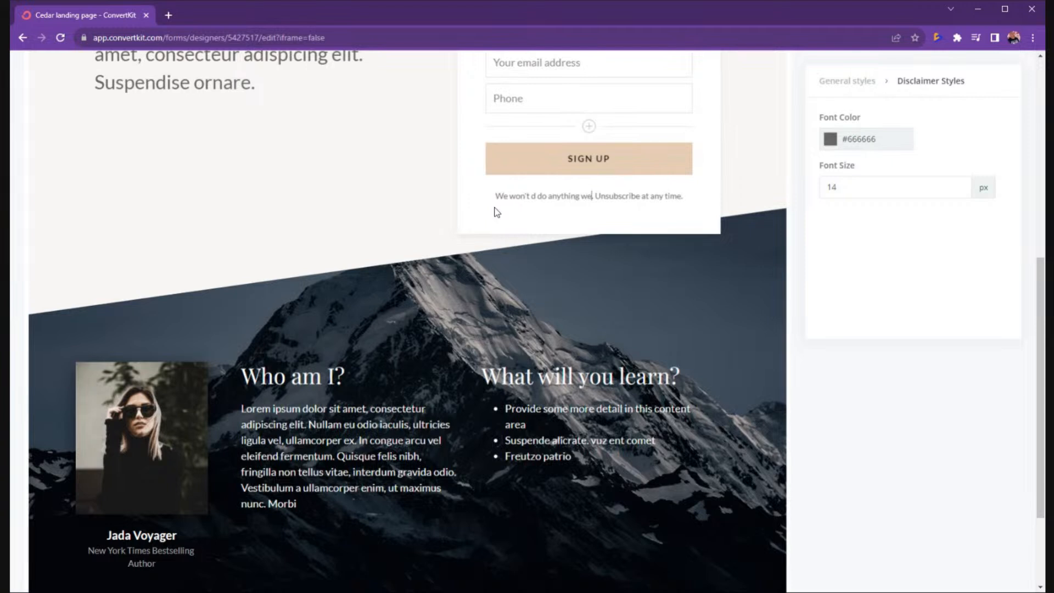
{"action": "type", "text": "i"}
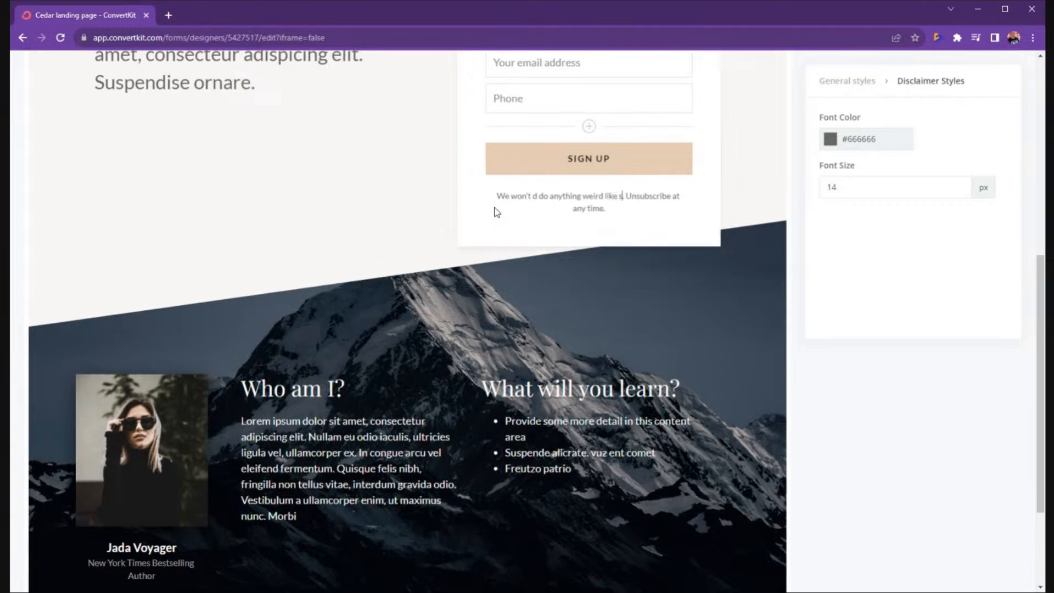
{"action": "key", "text": "BackSpace"}
{"action": "key", "text": "BackSpace"}
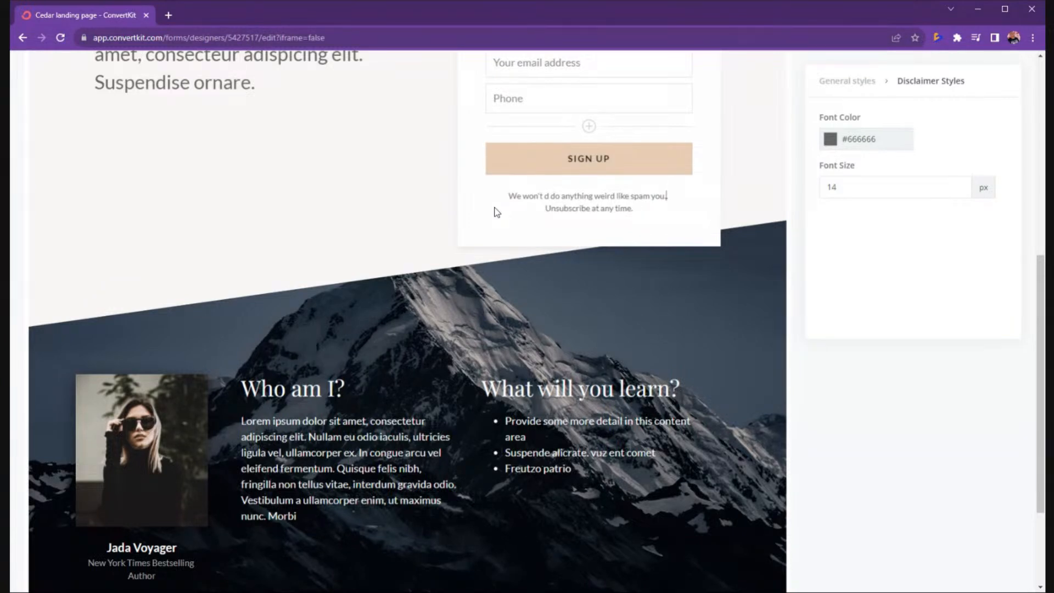
{"action": "key", "text": "BackSpace"}
Retitle 'Who am I?' to 'BIO GOES HERE:' and 'What will you learn?' to 'What's Inside The Guide:'.
{"action": "left_click_drag", "start_coordinate": [241, 389], "coordinate": [345, 389]}
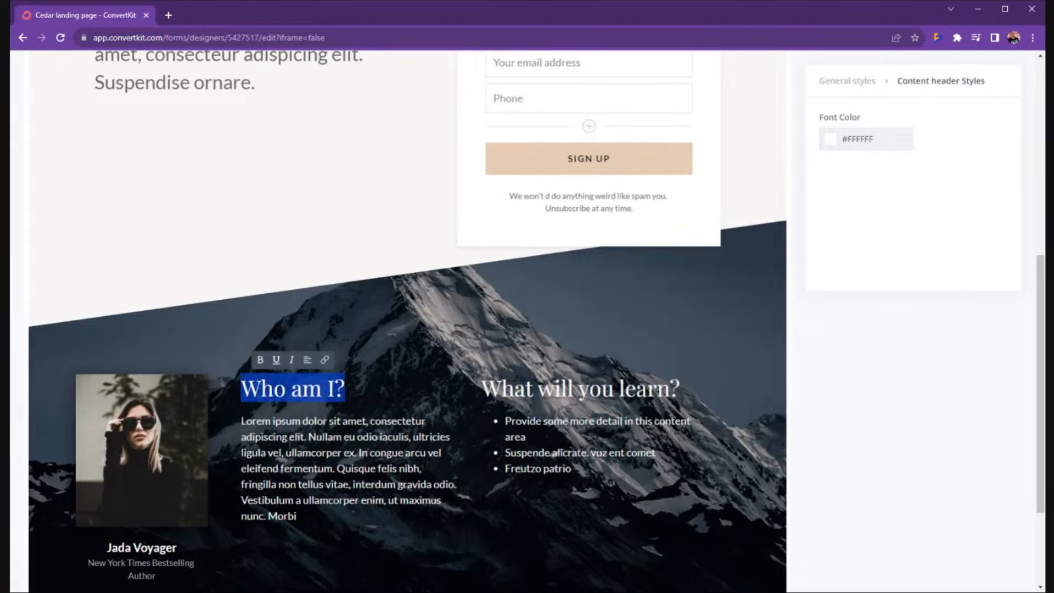
{"action": "type", "text": "BIO "}
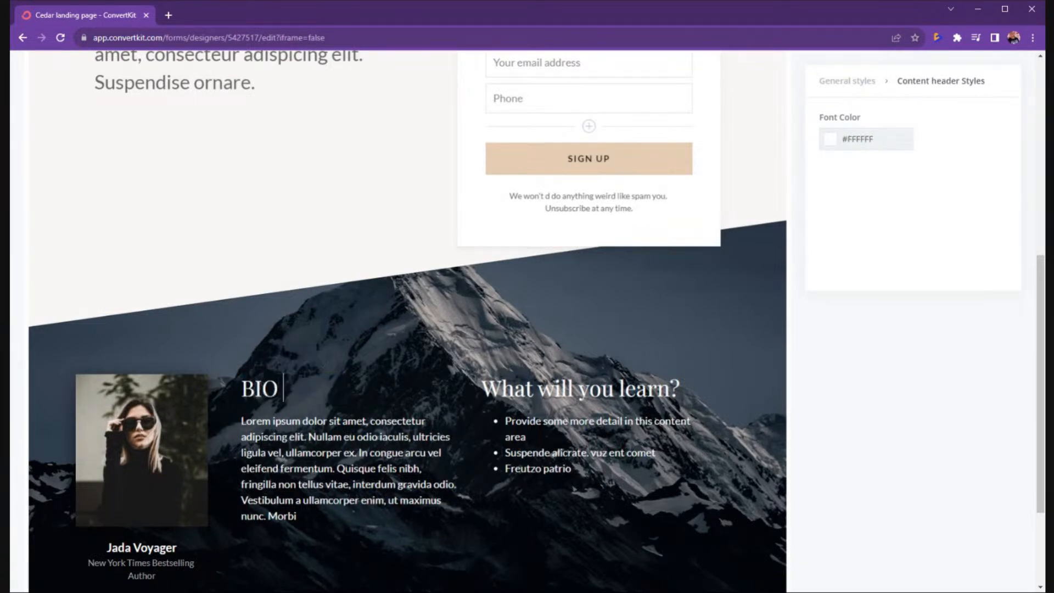
{"action": "type", "text": "GOES H"}
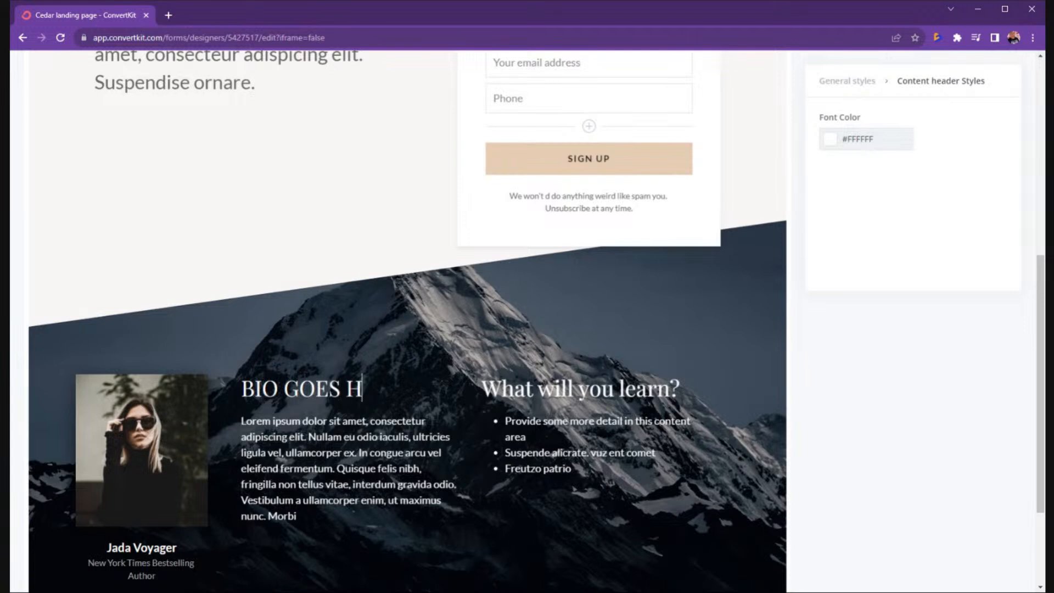
{"action": "type", "text": "ERE:"}
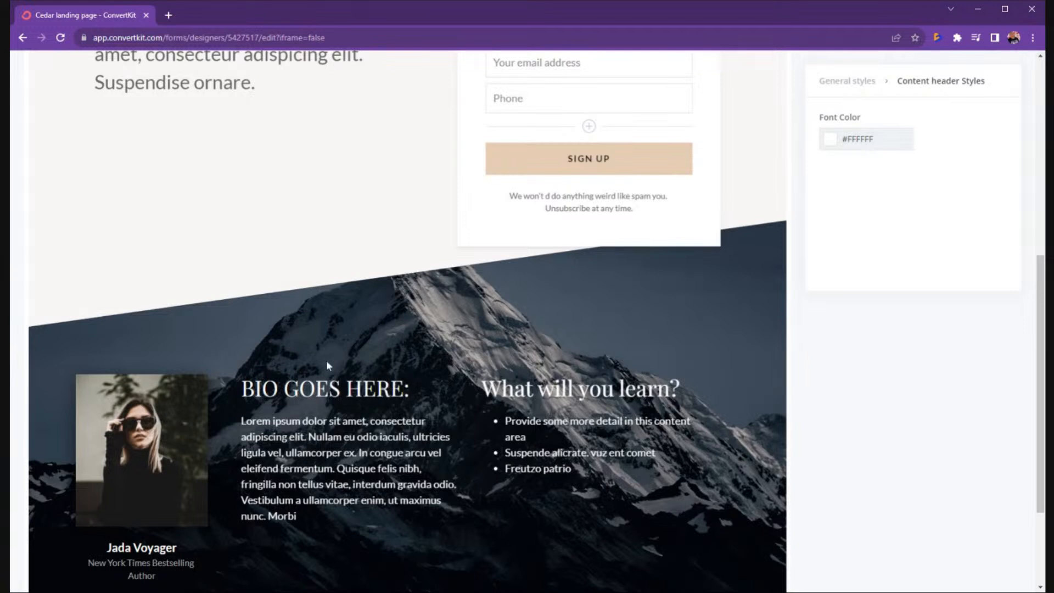
{"action": "left_click", "coordinate": [514, 387]}
{"action": "left_click_drag", "start_coordinate": [679, 388], "coordinate": [473, 387]}
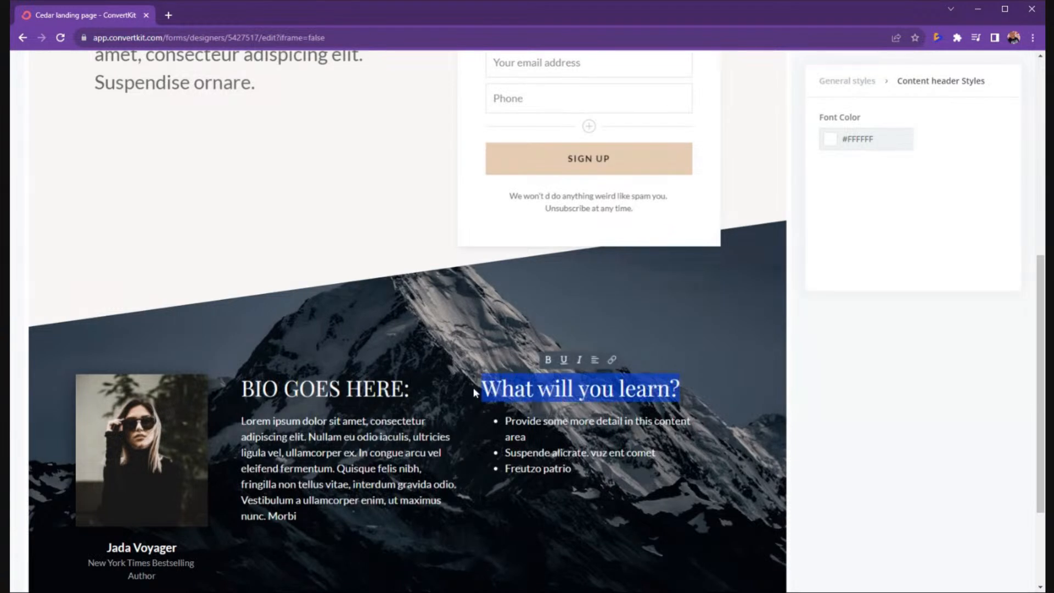
{"action": "type", "text": "EHAT"}
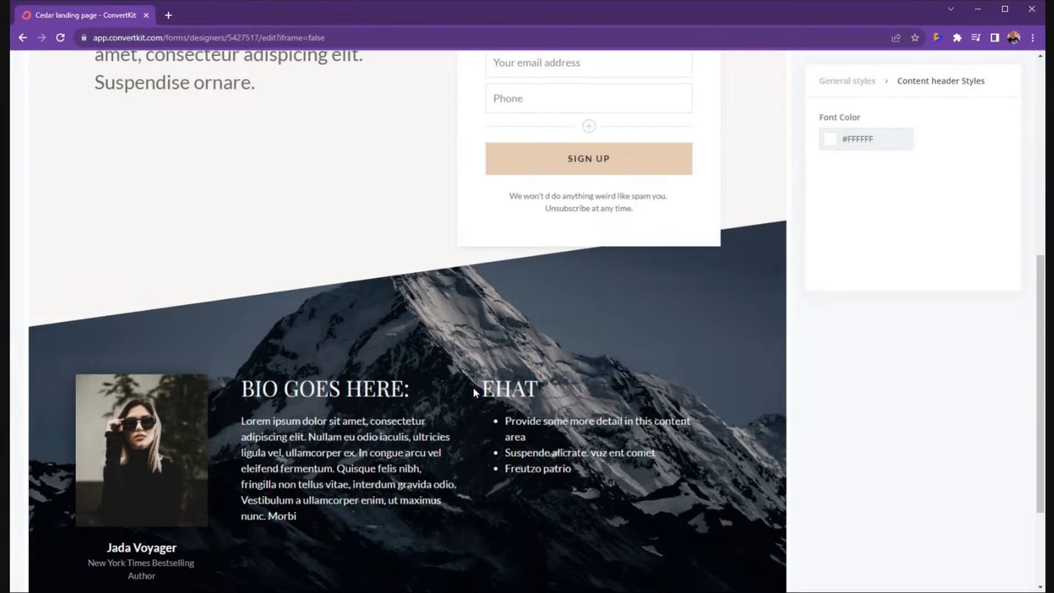
{"action": "key", "text": "BackSpace"}
{"action": "key", "text": "BackSpace"}
{"action": "key", "text": "BackSpace"}
{"action": "key", "text": "BackSpace"}
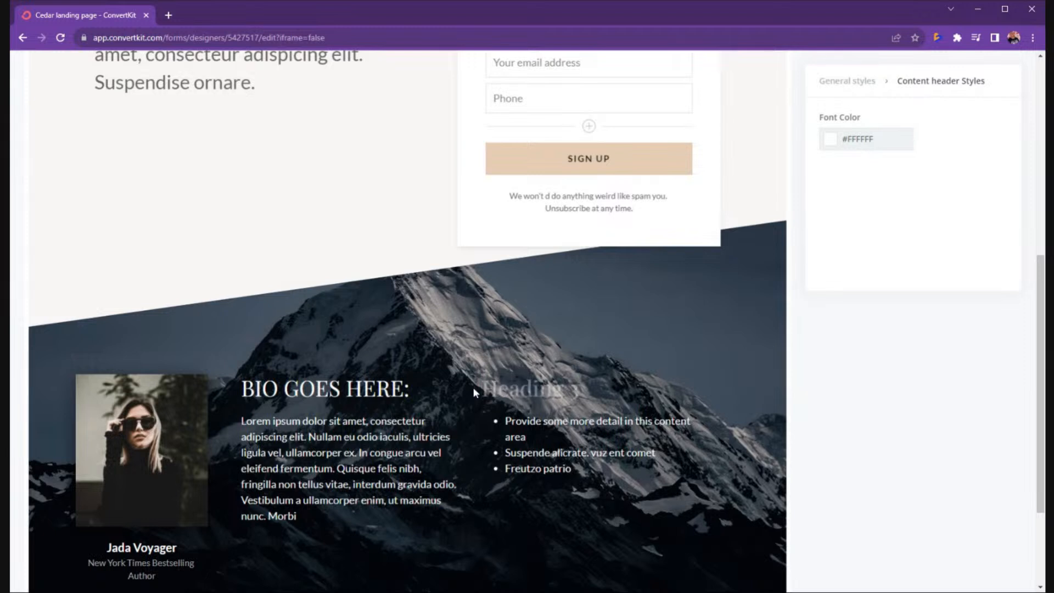
{"action": "type", "text": "W"}
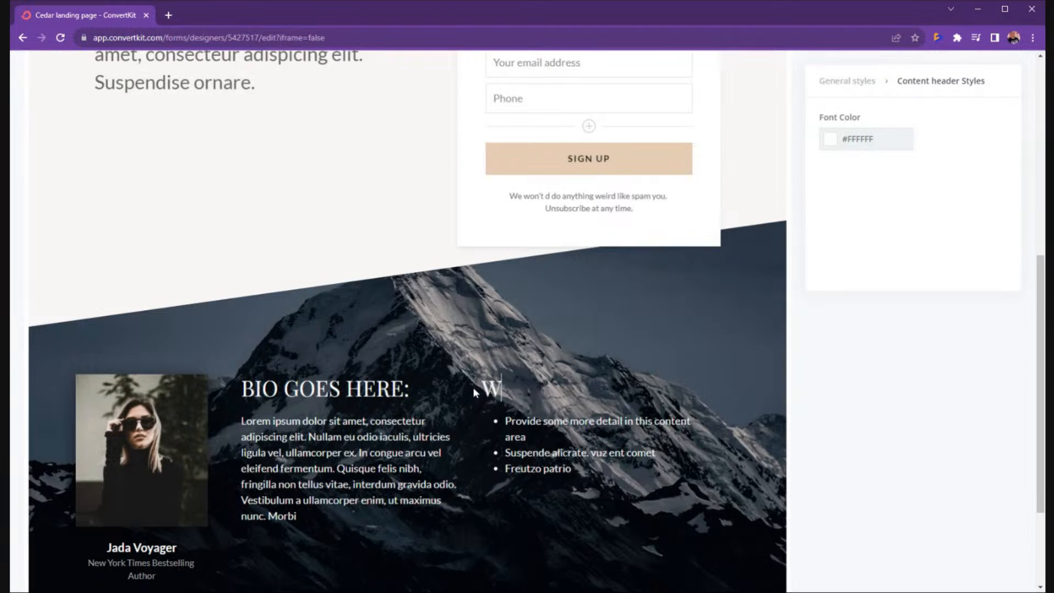
{"action": "type", "text": "hats"}
{"action": "key", "text": "BackSpace"}
{"action": "type", "text": "'s "}
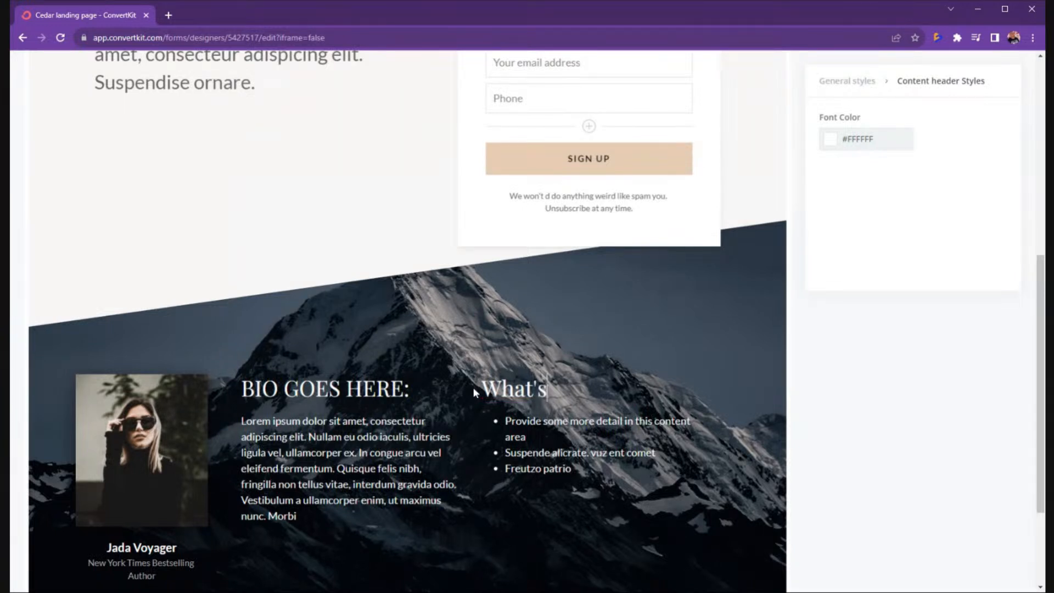
{"action": "type", "text": "IN"}
{"action": "key", "text": "BackSpace"}
{"action": "key", "text": "BackSpace"}
{"action": "type", "text": "Inside"}
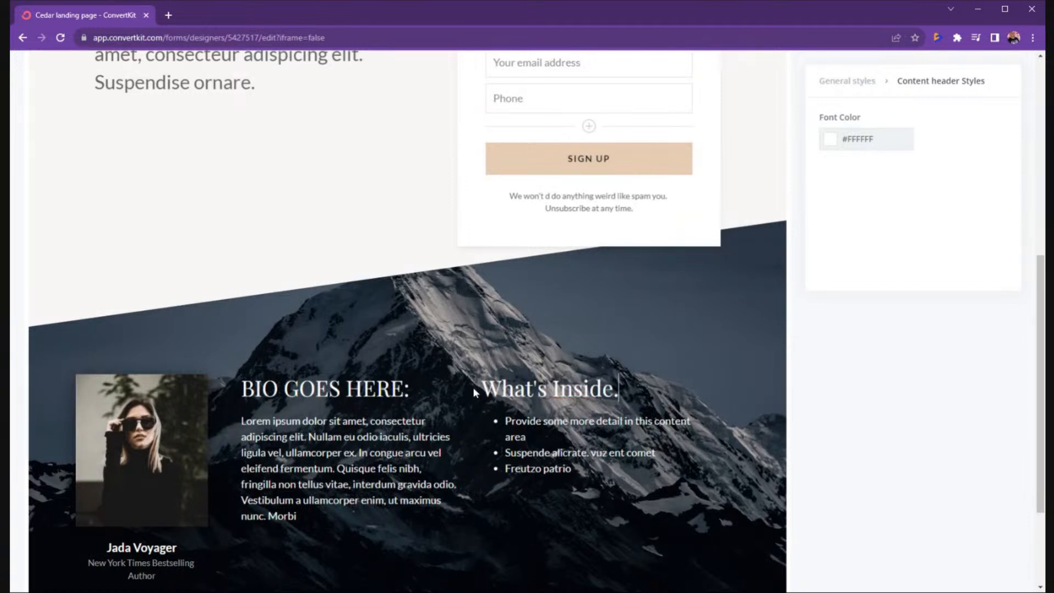
{"action": "type", "text": " The Guid"}
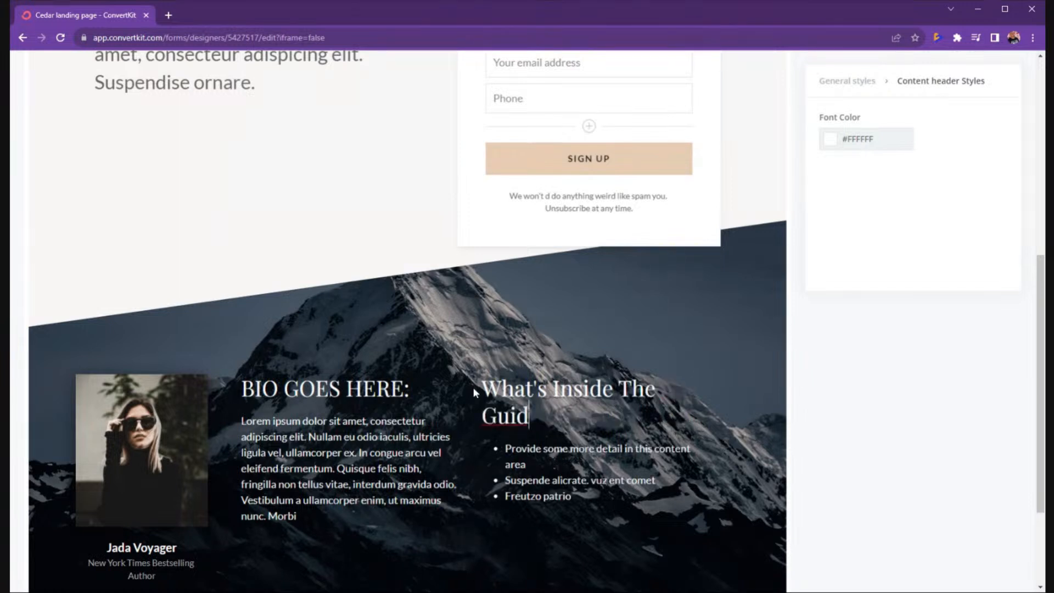
{"action": "type", "text": "e:"}
Publish the Cedar landing page and copy the live page URL from the sharing panel.
{"action": "scroll", "coordinate": [204, 400], "scroll_direction": "down", "scroll_amount": 2}
{"action": "scroll", "coordinate": [291, 268], "scroll_direction": "up", "scroll_amount": 5}
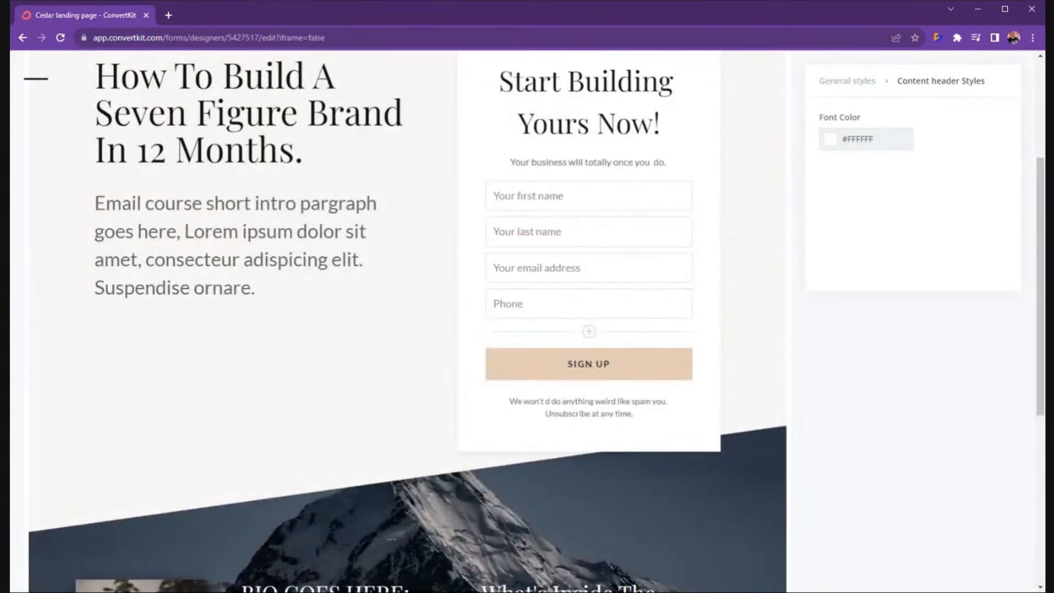
{"action": "scroll", "coordinate": [587, 236], "scroll_direction": "up", "scroll_amount": 4}
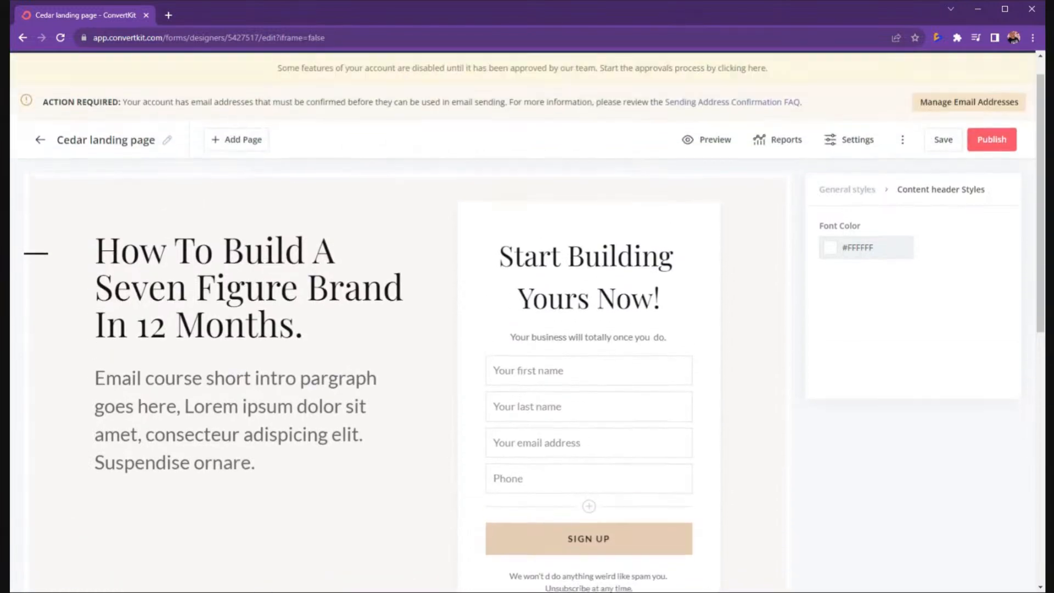
{"action": "scroll", "coordinate": [588, 236], "scroll_direction": "down", "scroll_amount": 4}
{"action": "scroll", "coordinate": [816, 219], "scroll_direction": "up", "scroll_amount": 5}
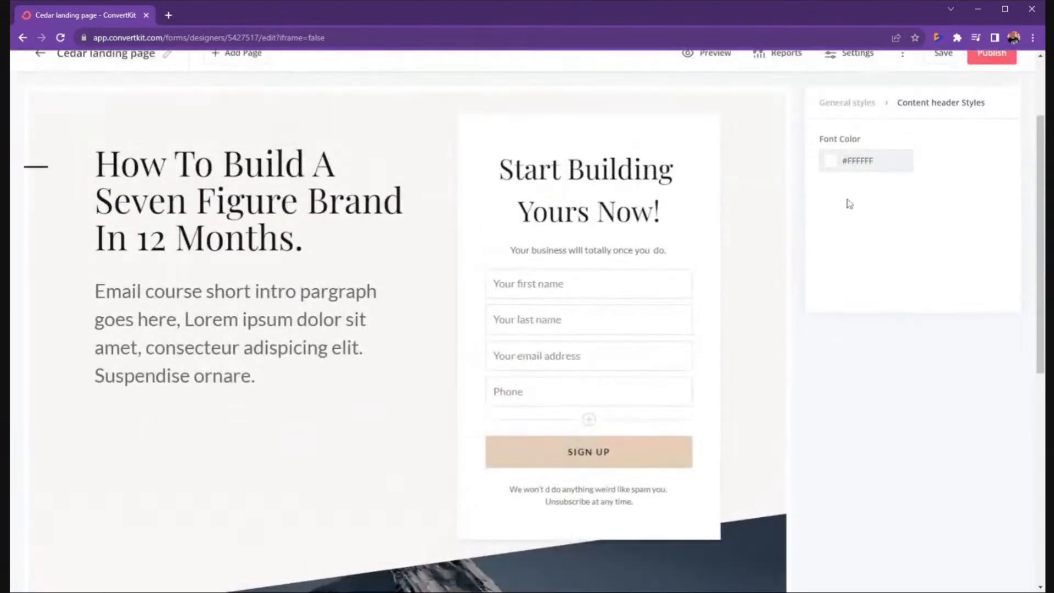
{"action": "left_click", "coordinate": [986, 176]}
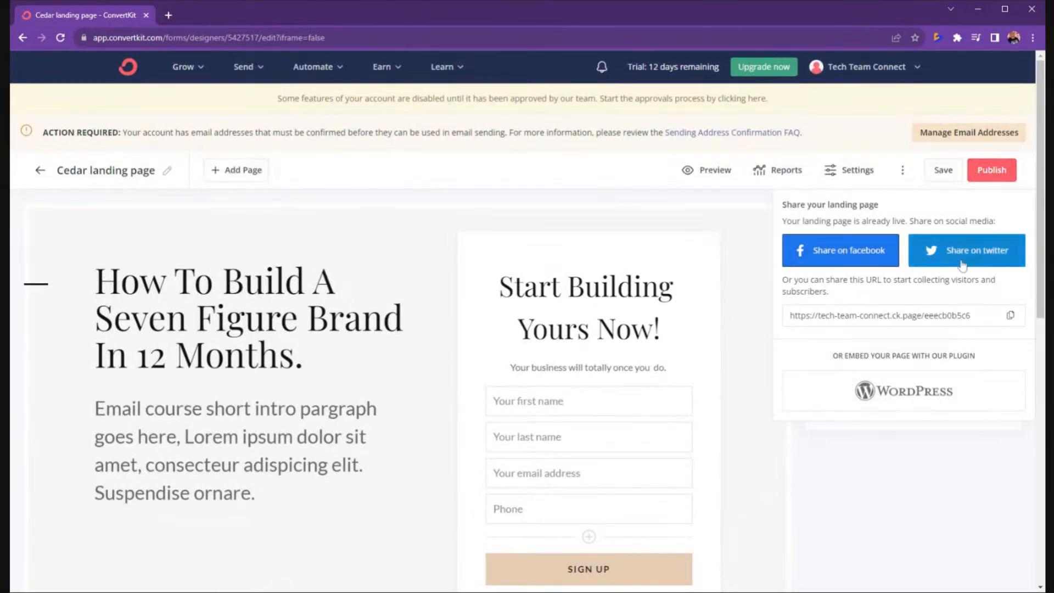
{"action": "left_click", "coordinate": [1007, 316]}
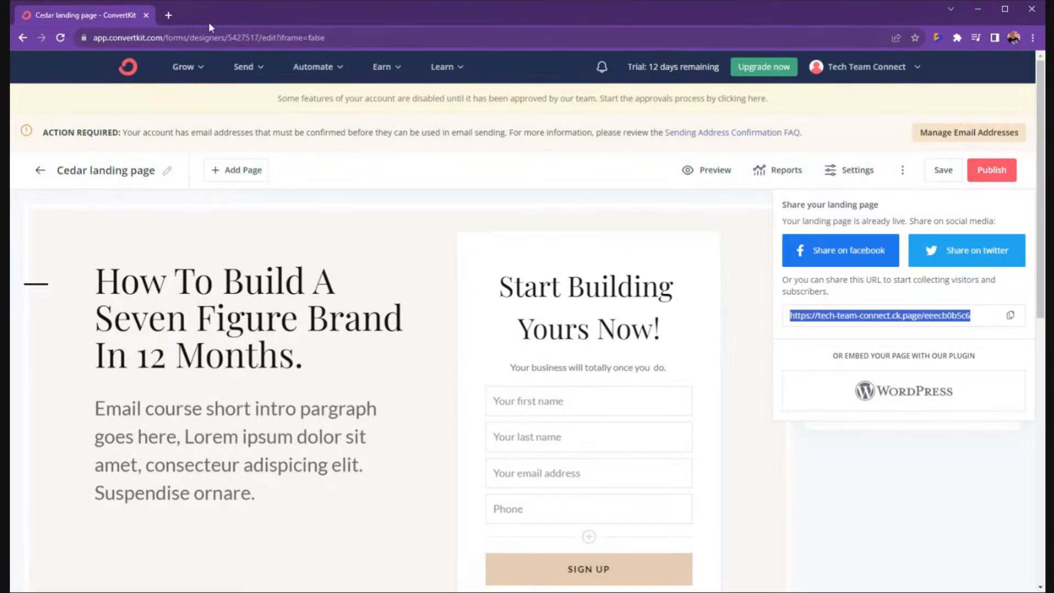
Load the copied live landing page URL in a new tab, review it, then return to the editor.
{"action": "left_click", "coordinate": [168, 15]}
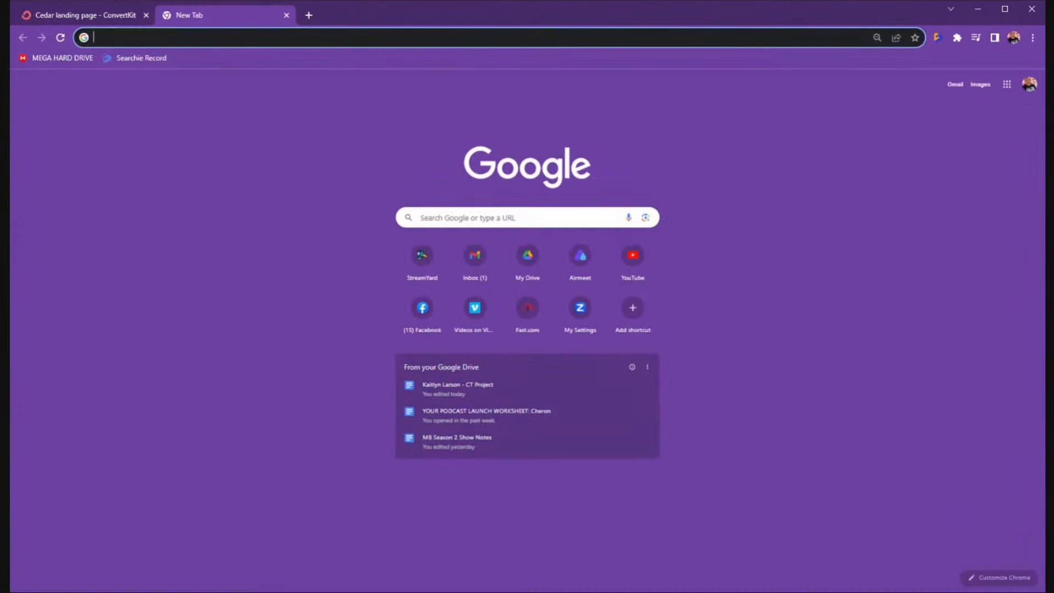
{"action": "key", "text": "ctrl+v"}
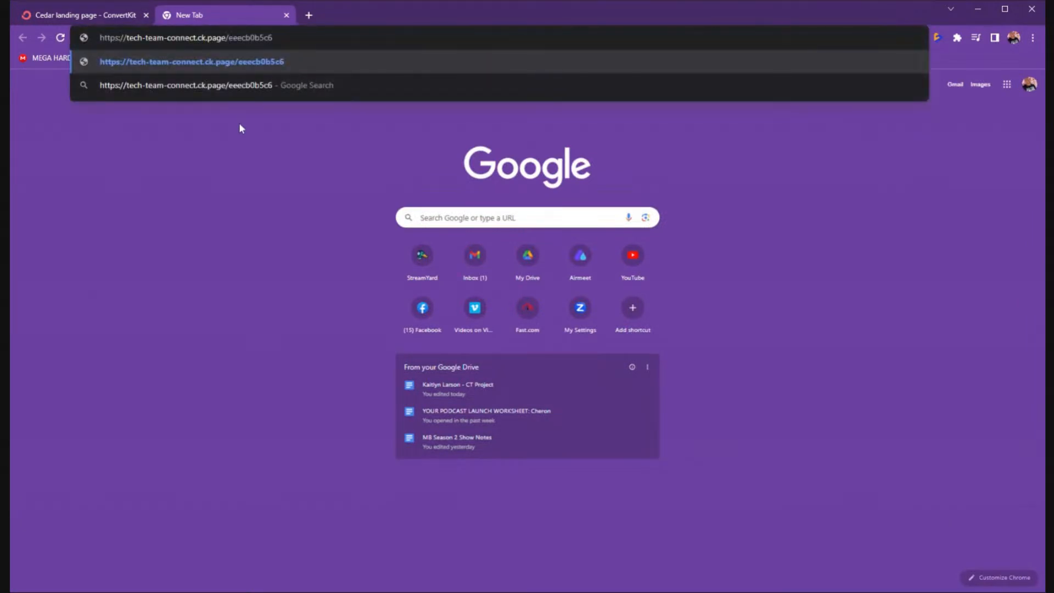
{"action": "key", "text": "Return"}
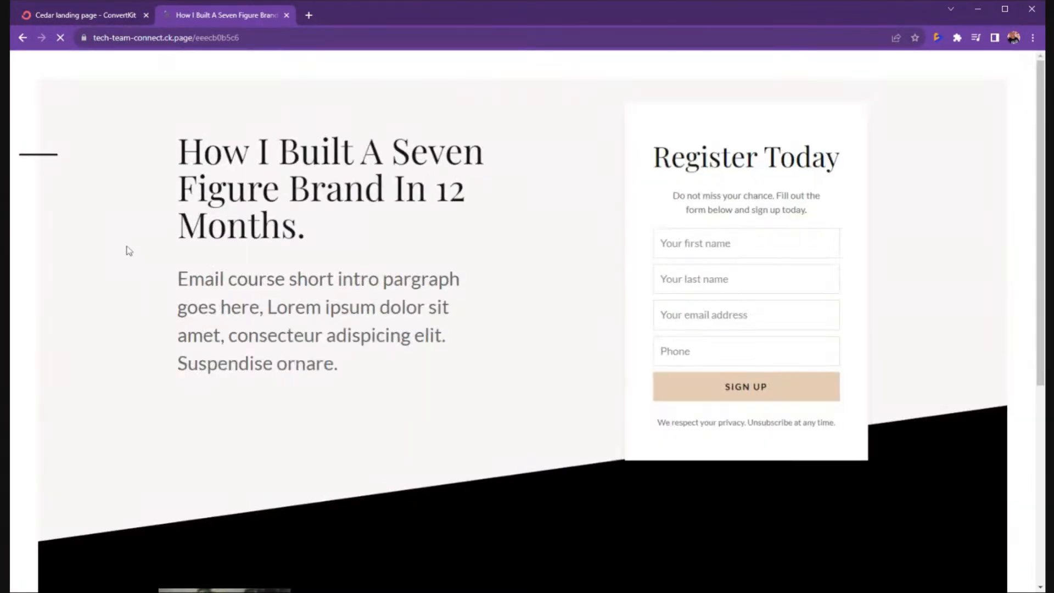
{"action": "scroll", "coordinate": [285, 225], "scroll_direction": "down", "scroll_amount": 6}
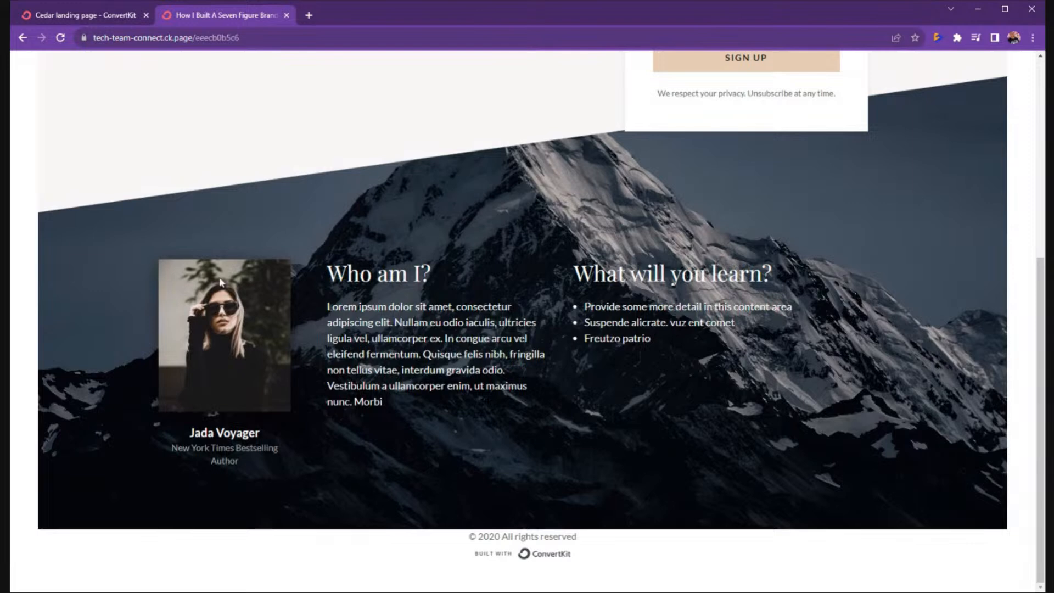
{"action": "left_click", "coordinate": [115, 19]}
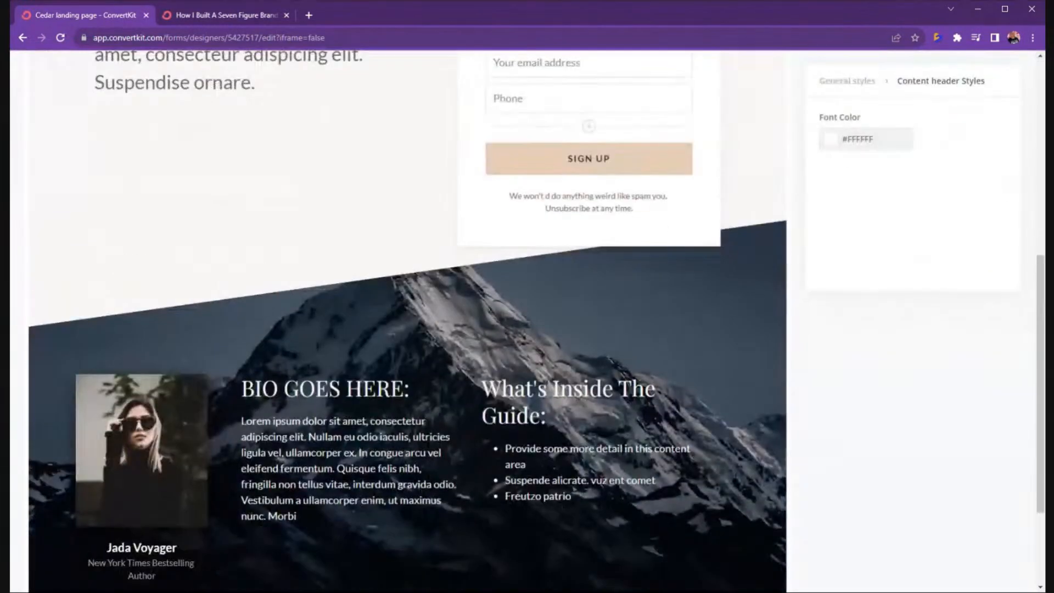
Uncheck Show 'Built with ConvertKit' badge in the footer badge settings.
{"action": "scroll", "coordinate": [387, 517], "scroll_direction": "down", "scroll_amount": 4}
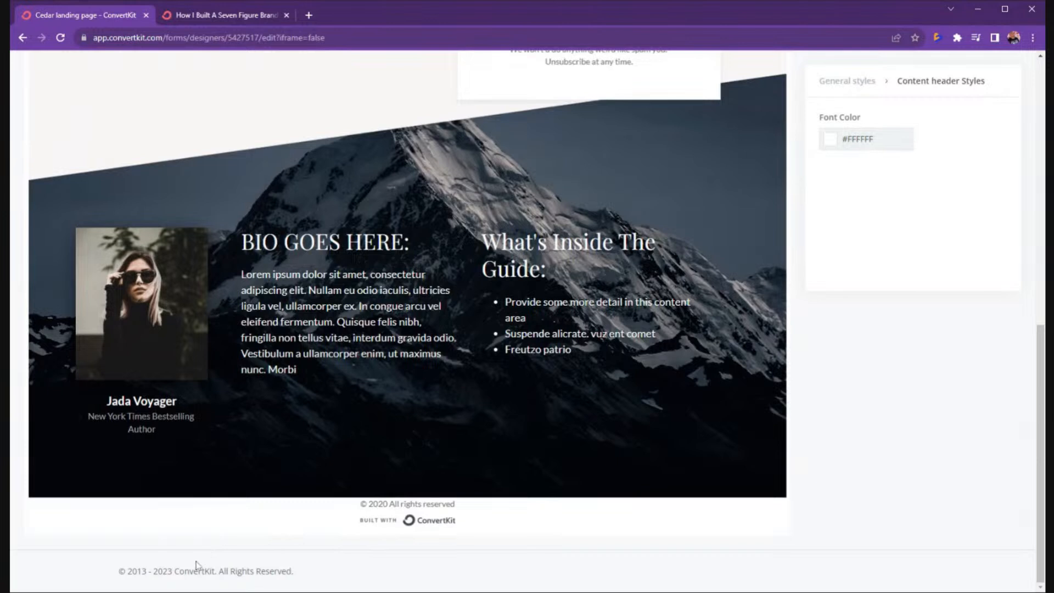
{"action": "left_click", "coordinate": [377, 521]}
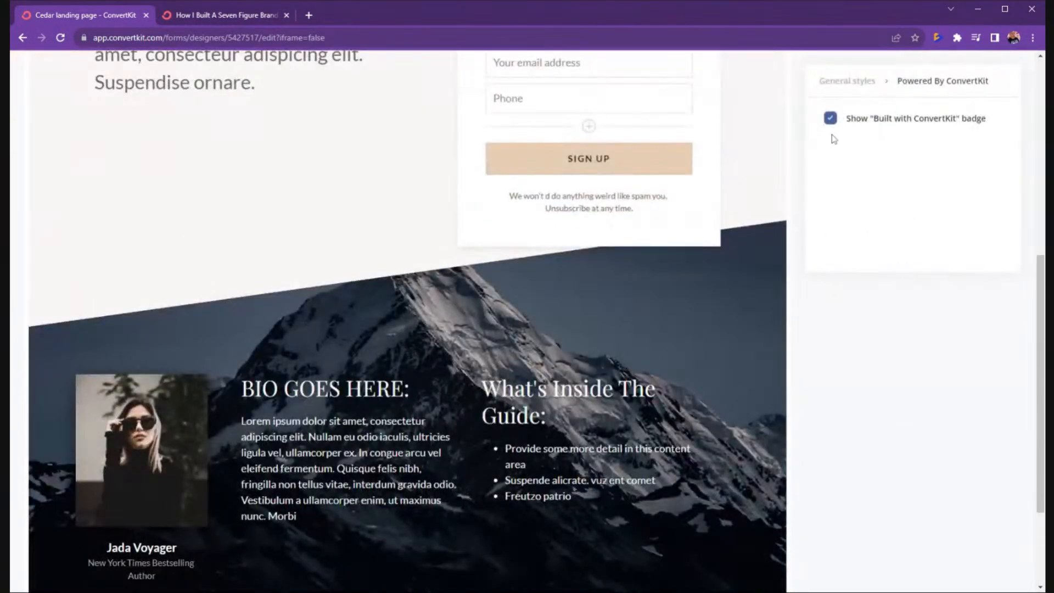
{"action": "scroll", "coordinate": [834, 134], "scroll_direction": "down", "scroll_amount": 3}
{"action": "scroll", "coordinate": [834, 127], "scroll_direction": "up", "scroll_amount": 10}
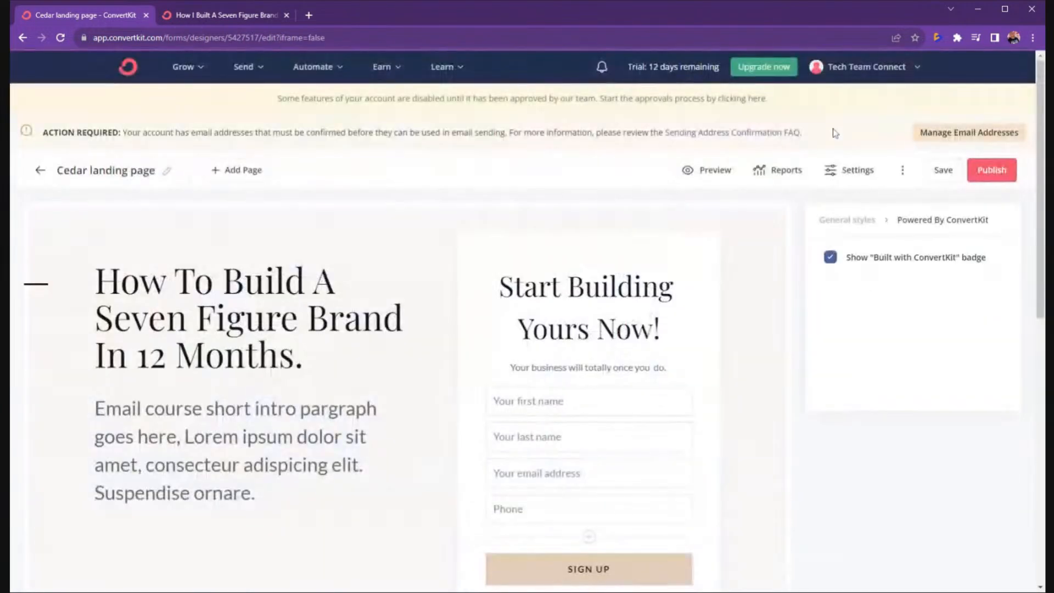
{"action": "left_click", "coordinate": [830, 257]}
{"action": "scroll", "coordinate": [703, 346], "scroll_direction": "down", "scroll_amount": 8}
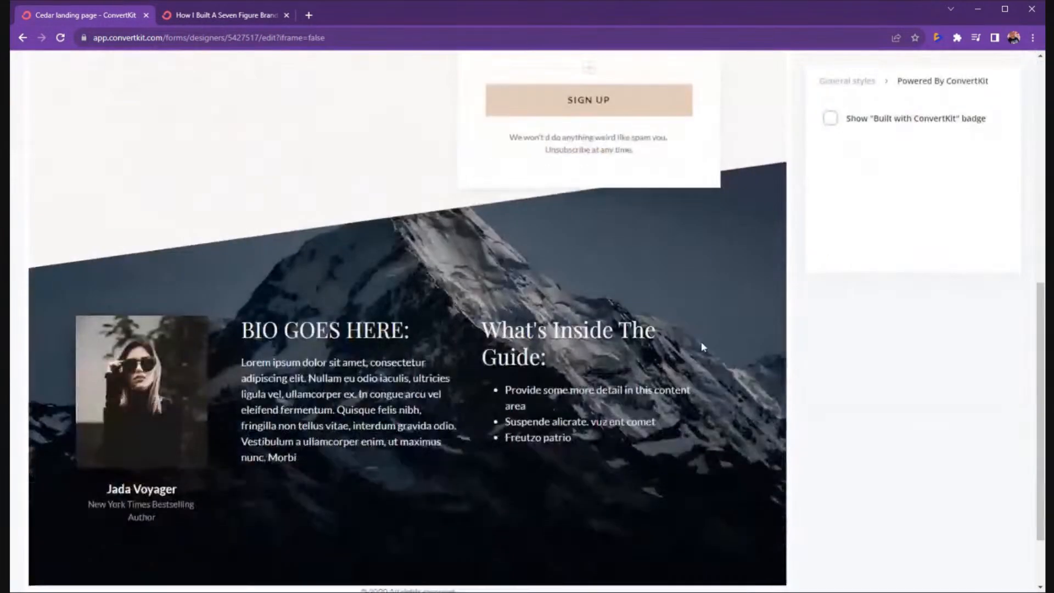
{"action": "scroll", "coordinate": [702, 347], "scroll_direction": "up", "scroll_amount": 2}
{"action": "scroll", "coordinate": [549, 467], "scroll_direction": "down", "scroll_amount": 4}
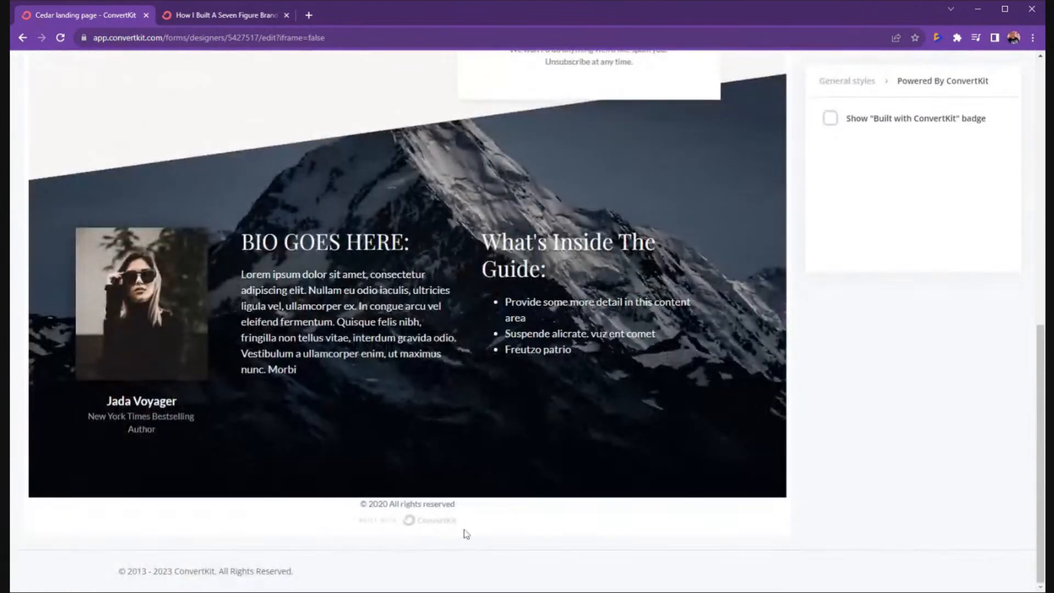
{"action": "scroll", "coordinate": [887, 443], "scroll_direction": "up", "scroll_amount": 10}
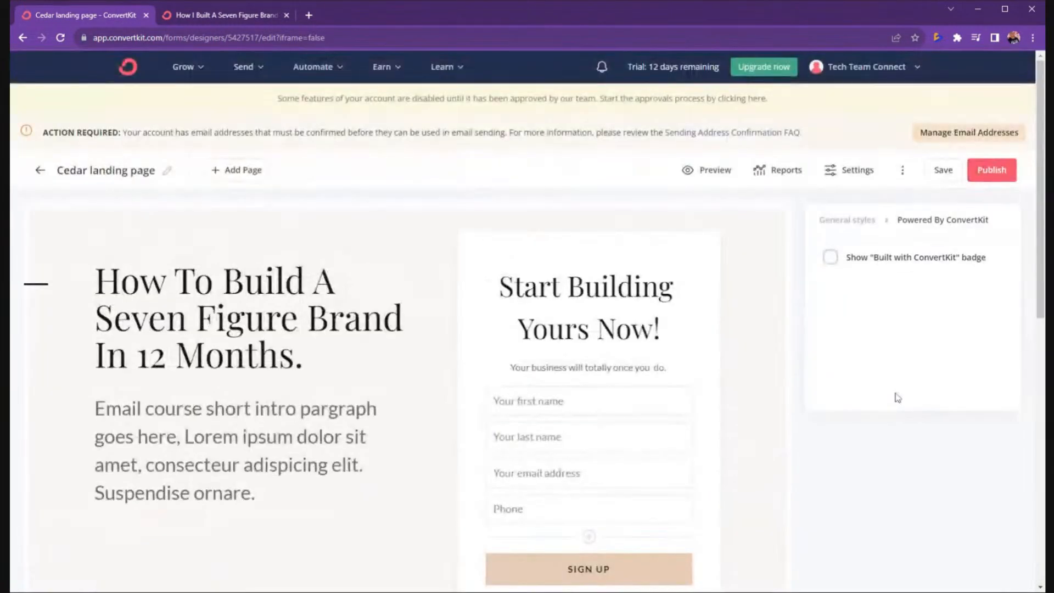
Save the landing page and maximize the browser window.
{"action": "left_click", "coordinate": [944, 172]}
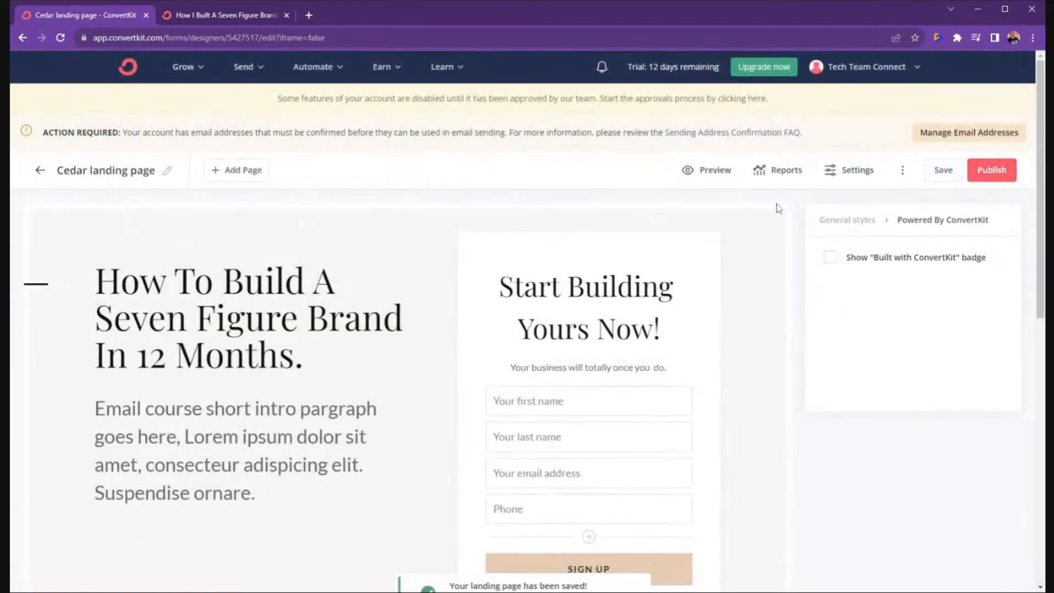
{"action": "scroll", "coordinate": [417, 320], "scroll_direction": "down", "scroll_amount": 5}
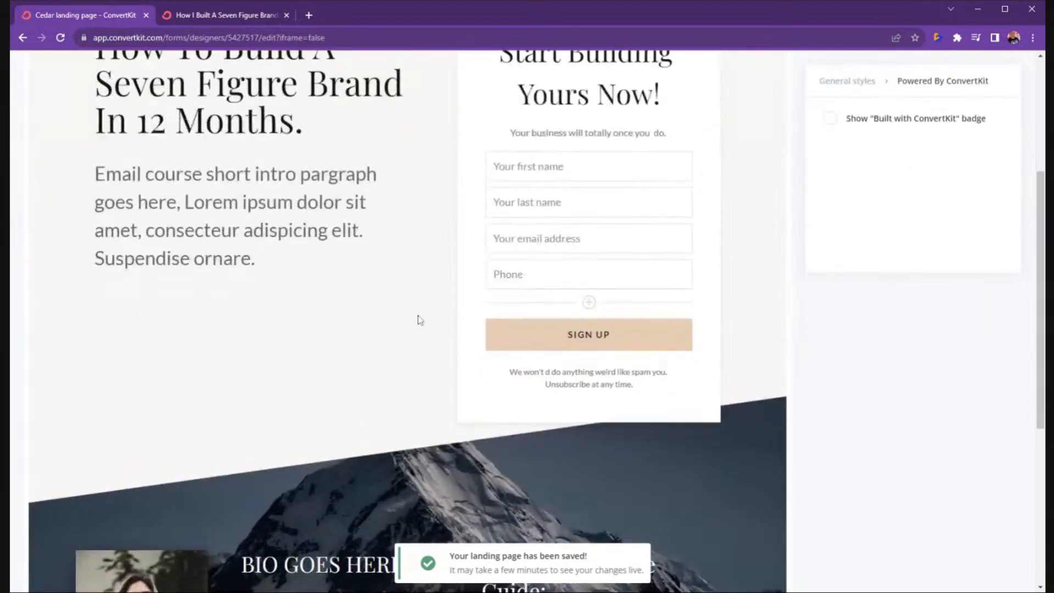
{"action": "scroll", "coordinate": [581, 313], "scroll_direction": "up", "scroll_amount": 5}
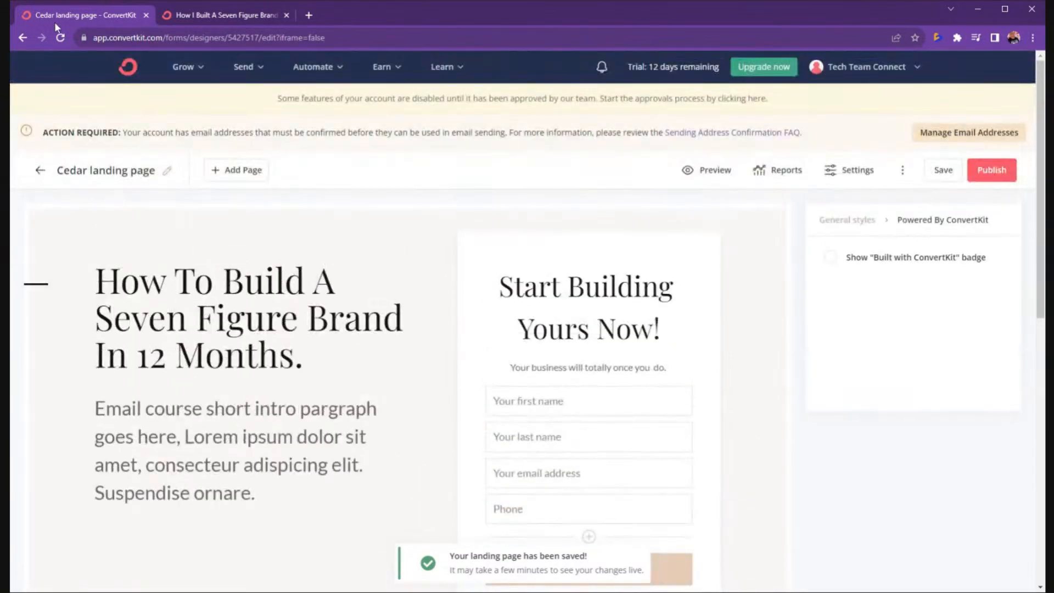
{"action": "left_click", "coordinate": [1001, 12]}
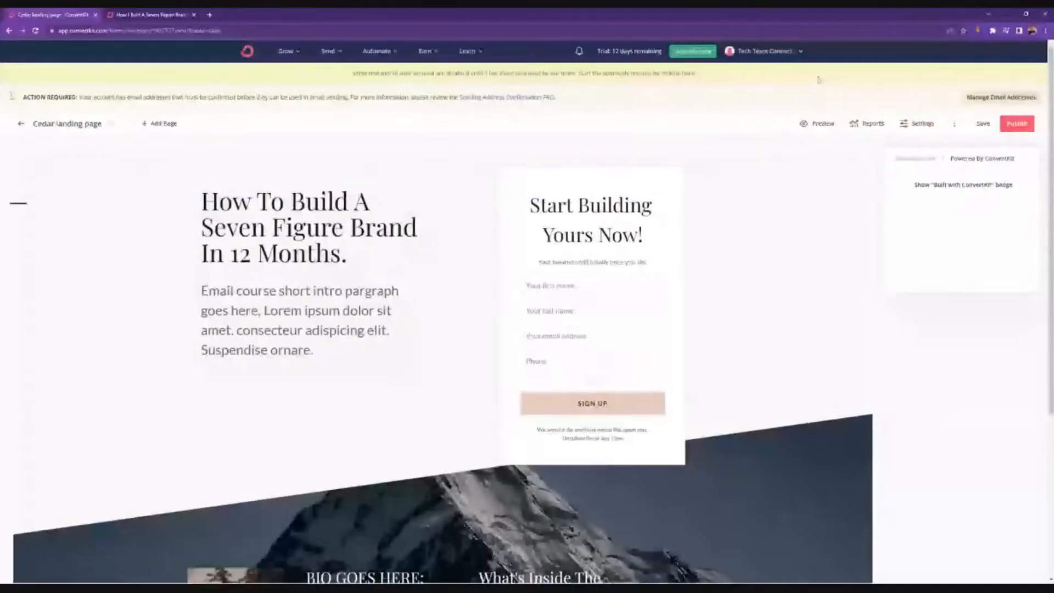
{"action": "scroll", "coordinate": [513, 337], "scroll_direction": "down", "scroll_amount": 3}
{"action": "scroll", "coordinate": [449, 323], "scroll_direction": "up", "scroll_amount": 3}
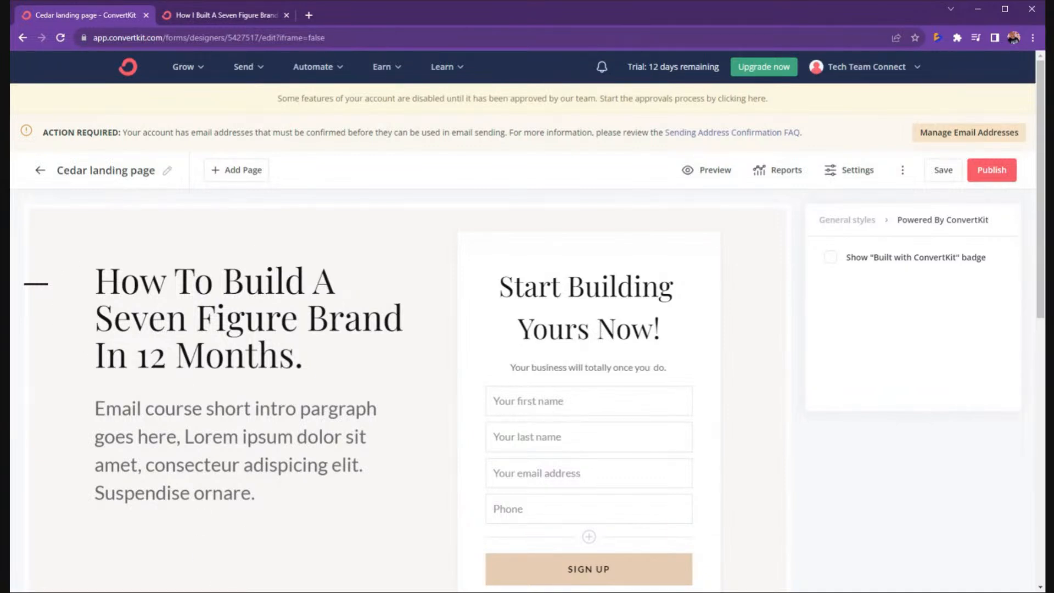
{"action": "left_click", "coordinate": [244, 317]}
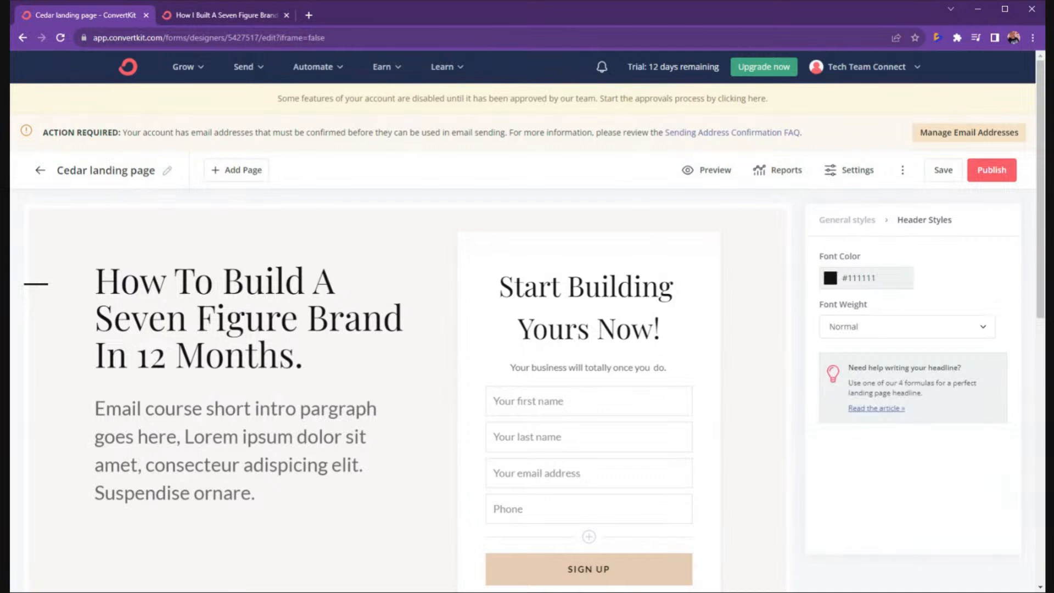
{"action": "left_click_drag", "start_coordinate": [95, 408], "coordinate": [254, 493]}
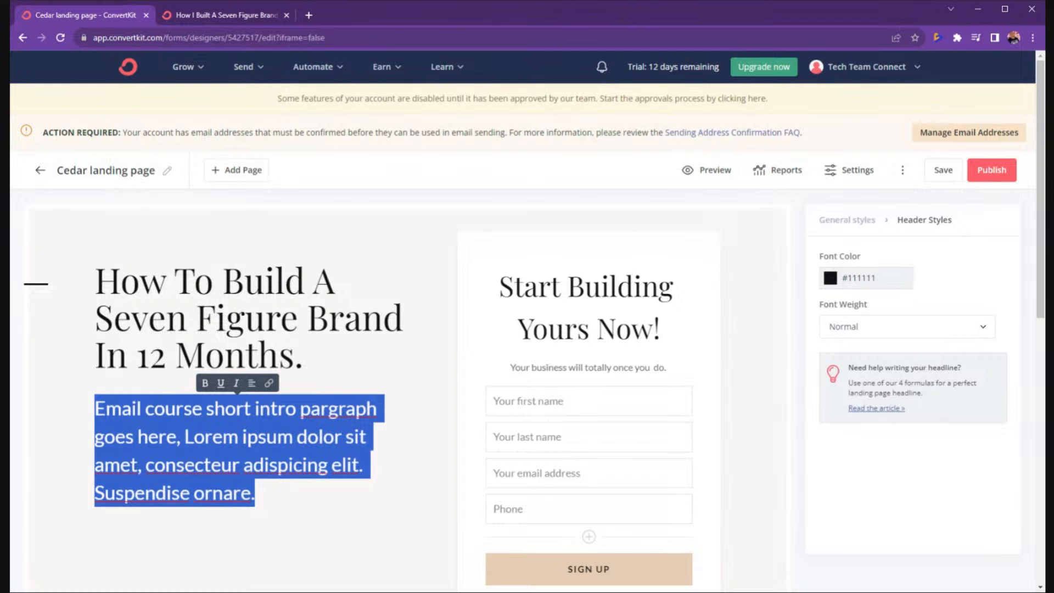
{"action": "left_click", "coordinate": [581, 324]}
{"action": "left_click_drag", "start_coordinate": [616, 329], "coordinate": [497, 286]}
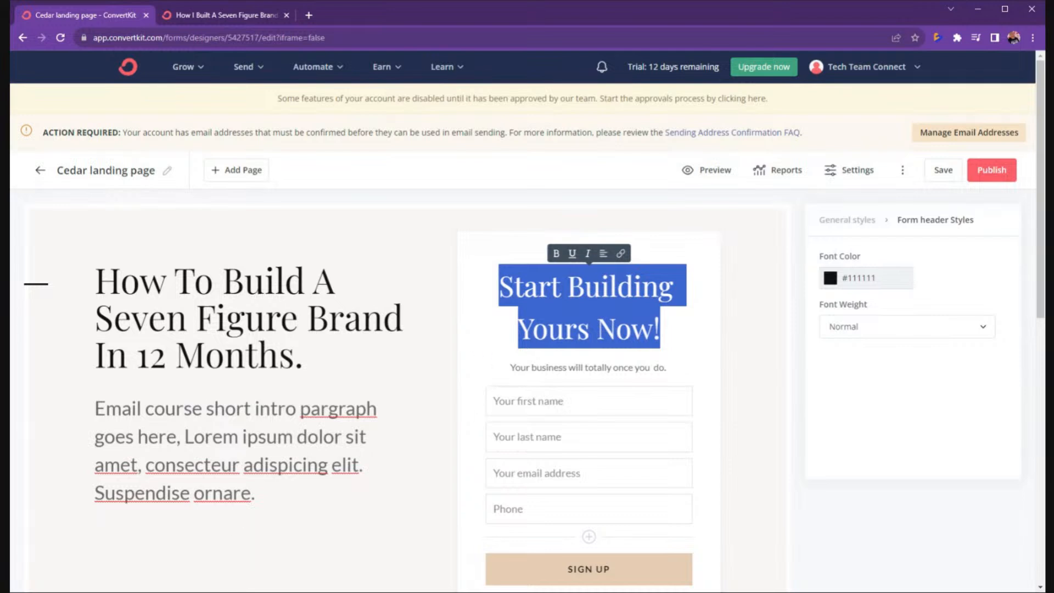
{"action": "left_click", "coordinate": [204, 592]}
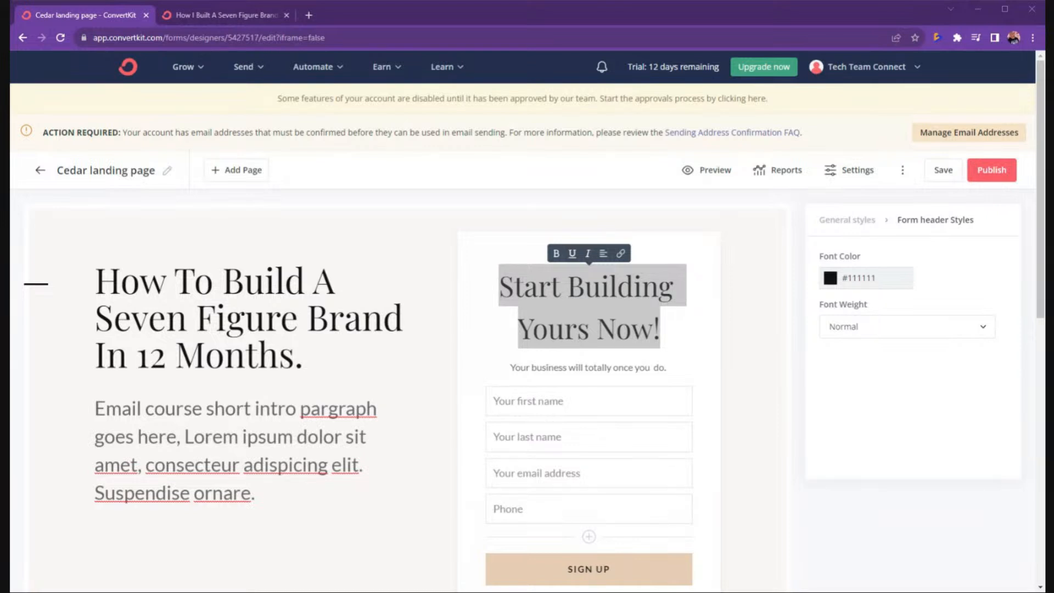
{"action": "left_click", "coordinate": [65, 334]}
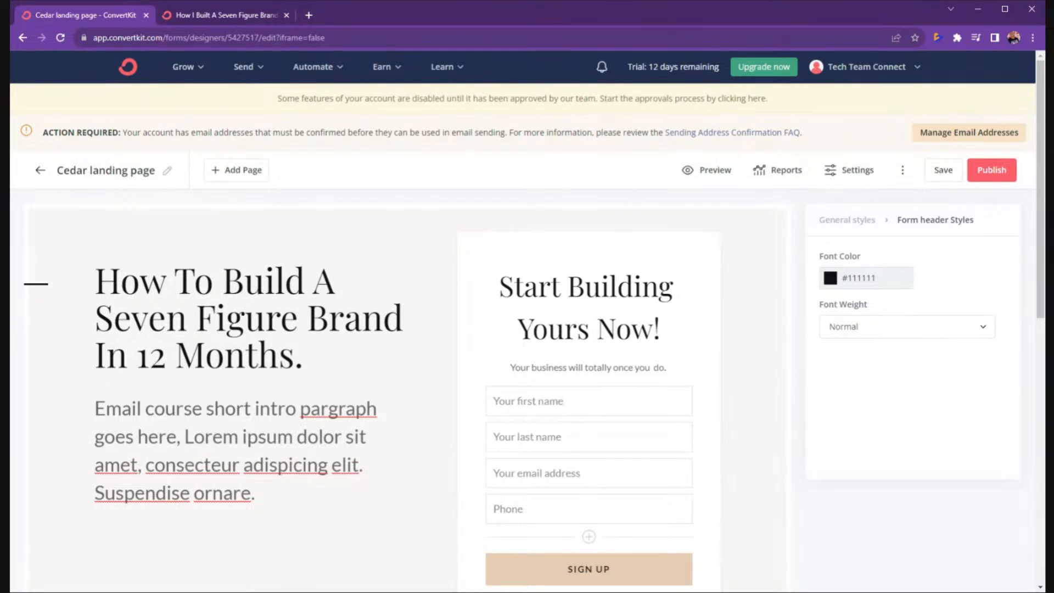
Replace the page title with '12 Month Brand' and save the landing page.
{"action": "left_click", "coordinate": [167, 171]}
{"action": "left_click_drag", "start_coordinate": [152, 171], "coordinate": [55, 171]}
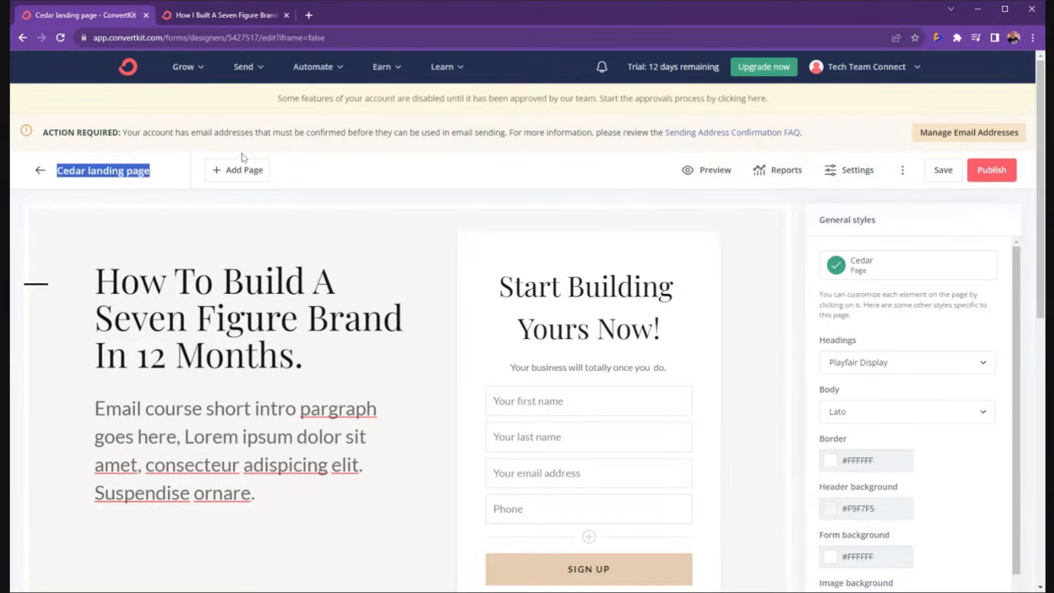
{"action": "type", "text": "12 Month Brand"}
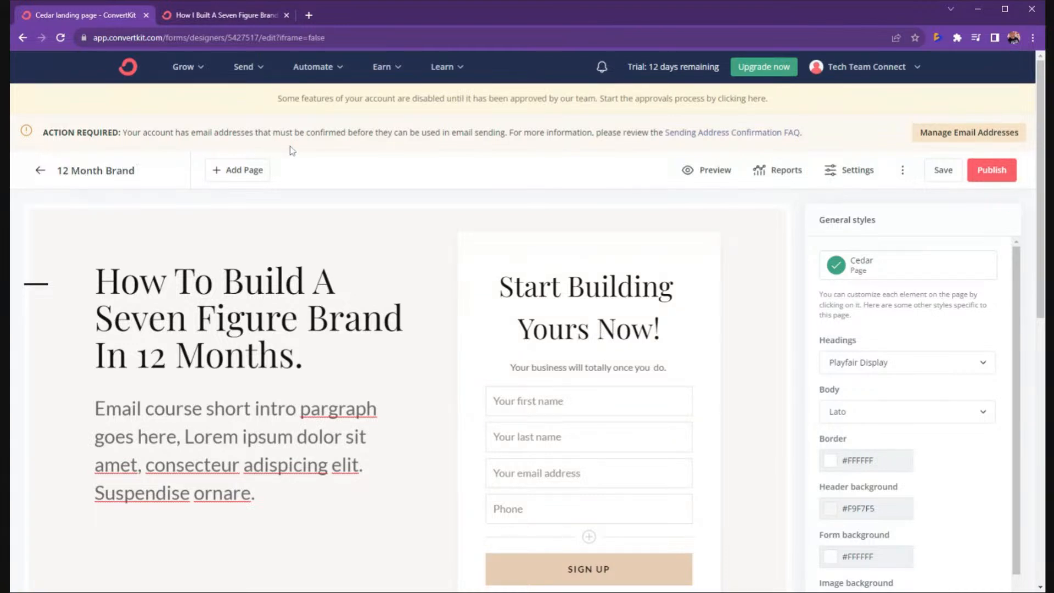
{"action": "left_click", "coordinate": [940, 171]}
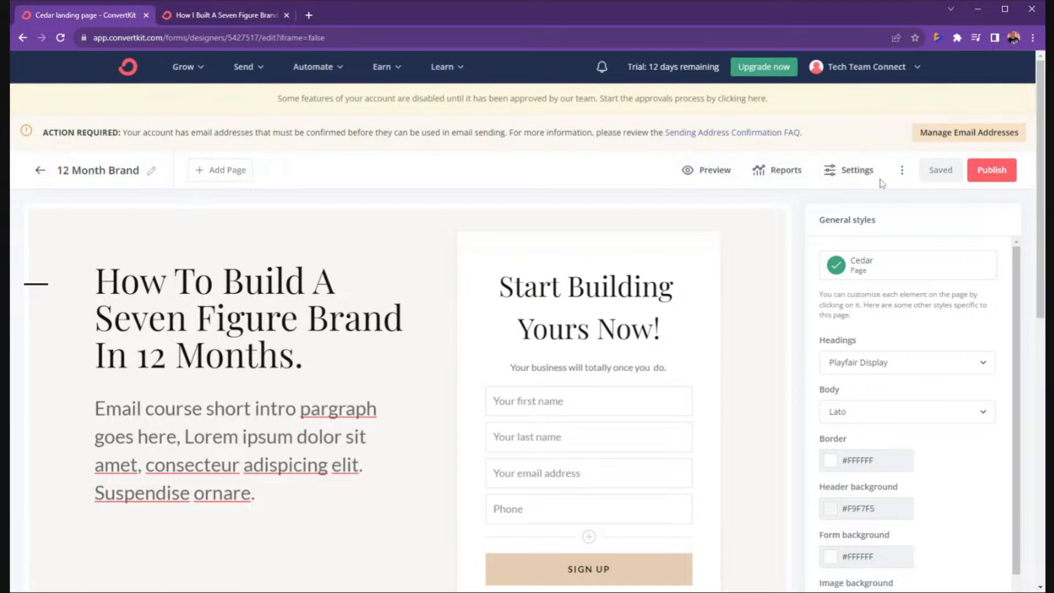
{"action": "left_click", "coordinate": [851, 173]}
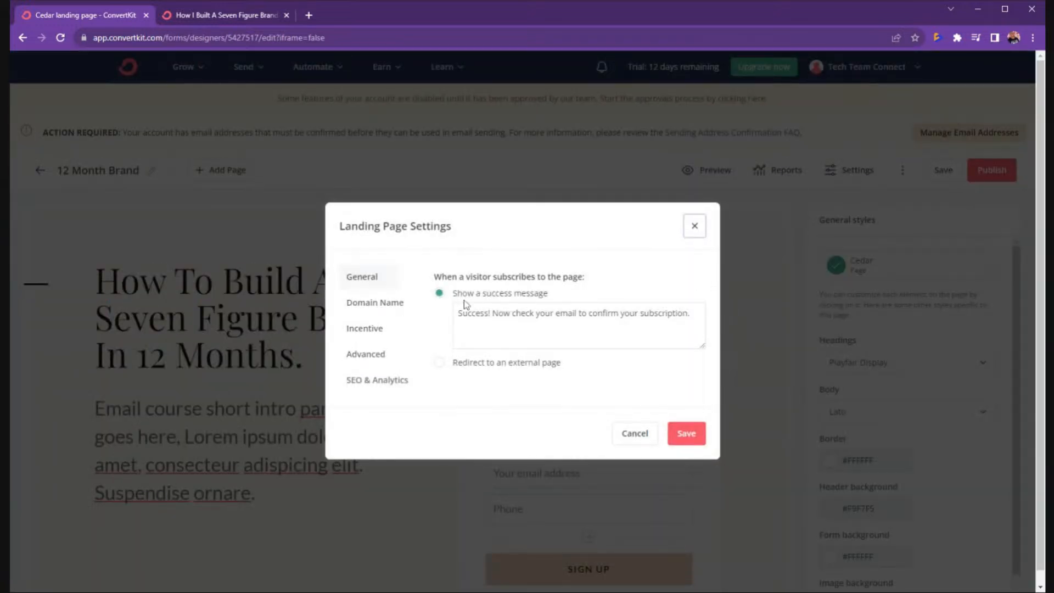
{"action": "left_click_drag", "start_coordinate": [433, 276], "coordinate": [600, 267]}
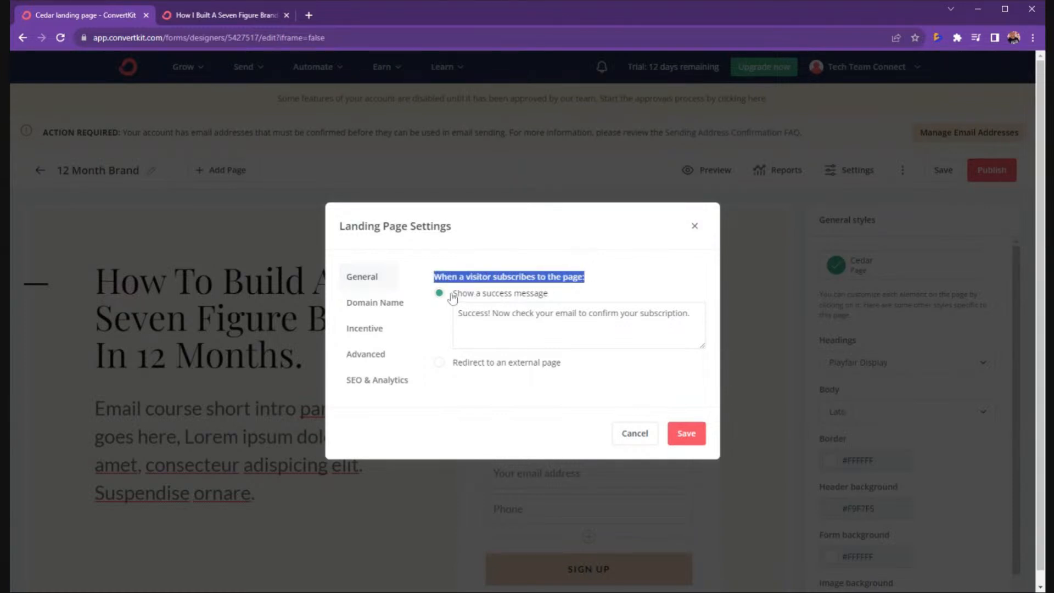
{"action": "left_click", "coordinate": [440, 366]}
{"action": "left_click", "coordinate": [532, 328]}
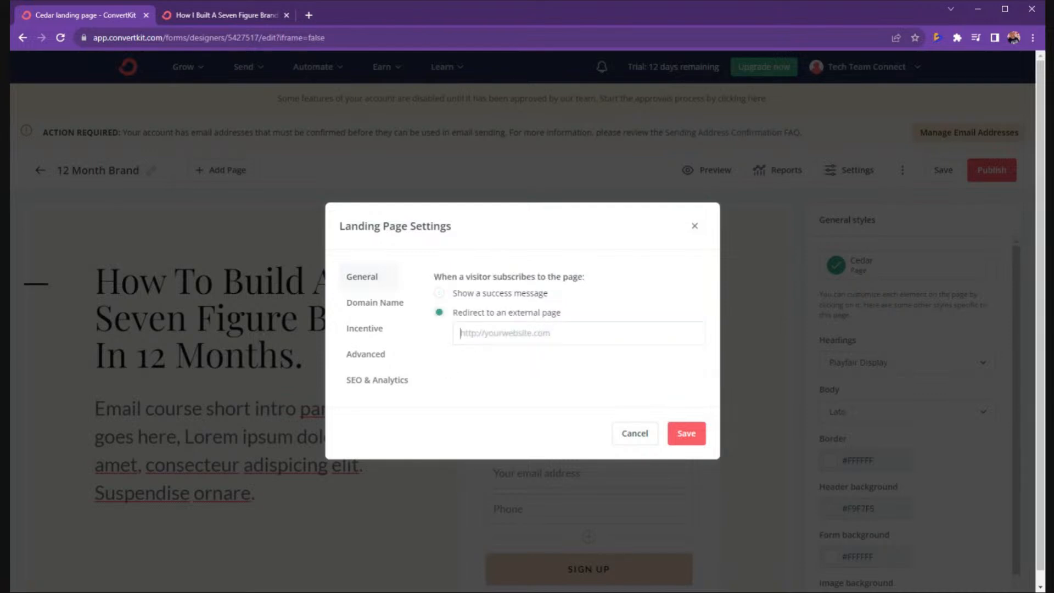
{"action": "type", "text": "www.dtdtnation.com"}
{"action": "left_click", "coordinate": [681, 434]}
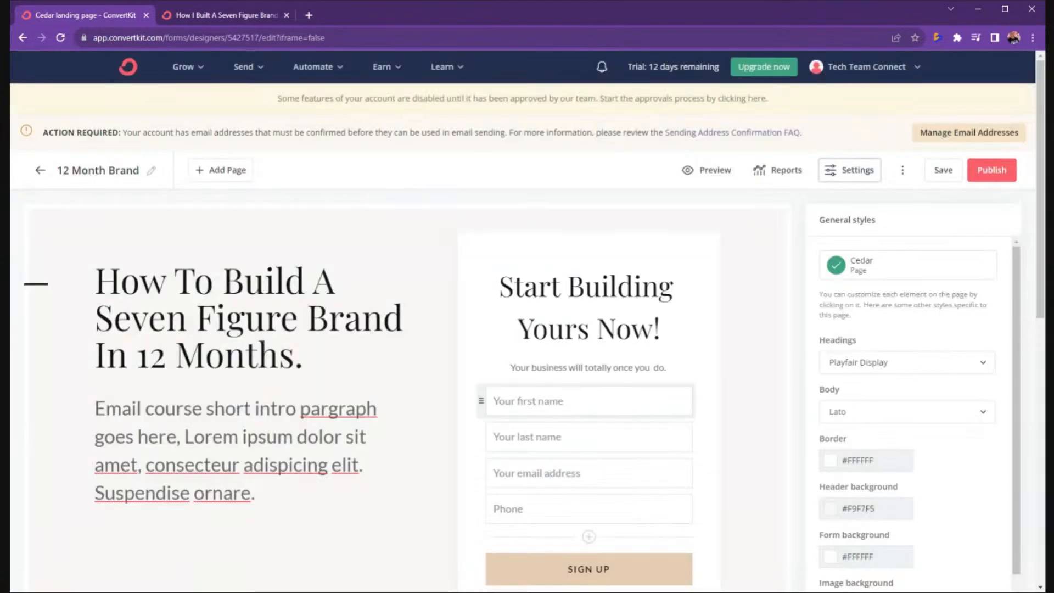
{"action": "left_click", "coordinate": [941, 175]}
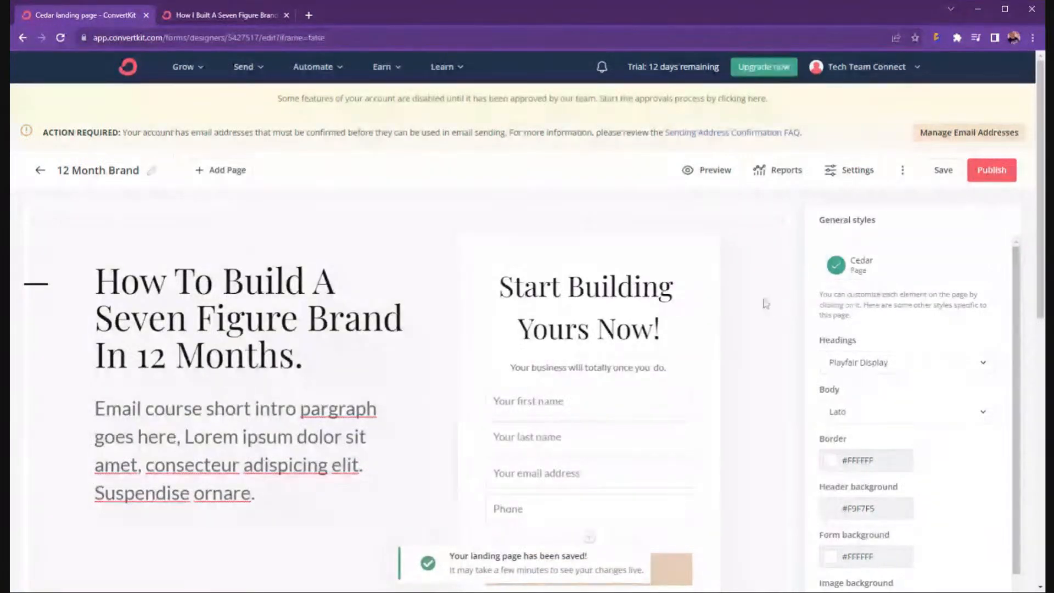
Switch to the live landing page tab and reload it to show the BIO GOES HERE version.
{"action": "scroll", "coordinate": [769, 308], "scroll_direction": "down", "scroll_amount": 4}
{"action": "scroll", "coordinate": [776, 318], "scroll_direction": "up", "scroll_amount": 4}
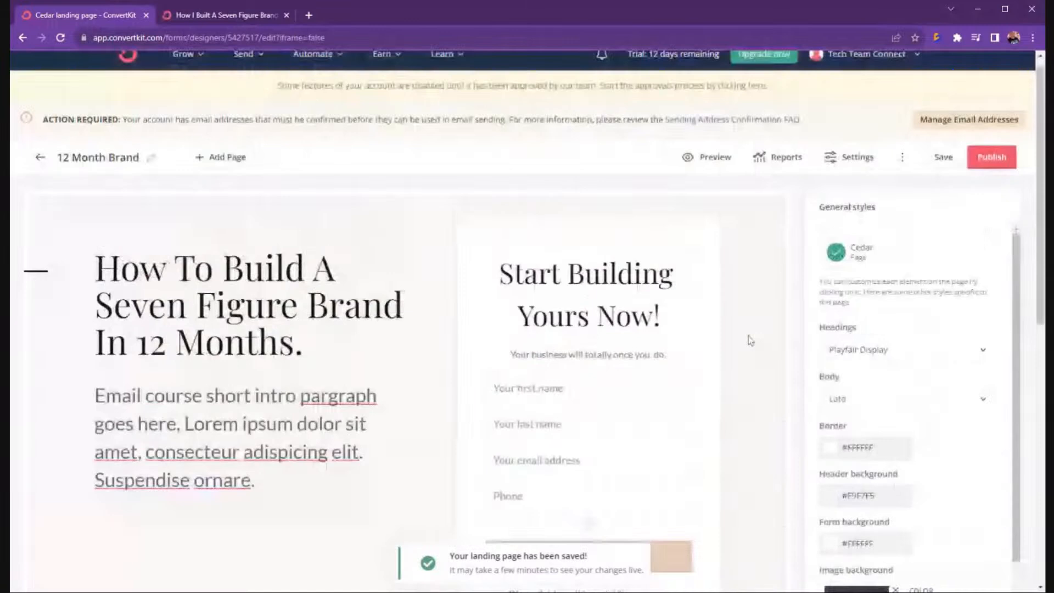
{"action": "scroll", "coordinate": [749, 344], "scroll_direction": "down", "scroll_amount": 7}
{"action": "scroll", "coordinate": [745, 350], "scroll_direction": "down", "scroll_amount": 1}
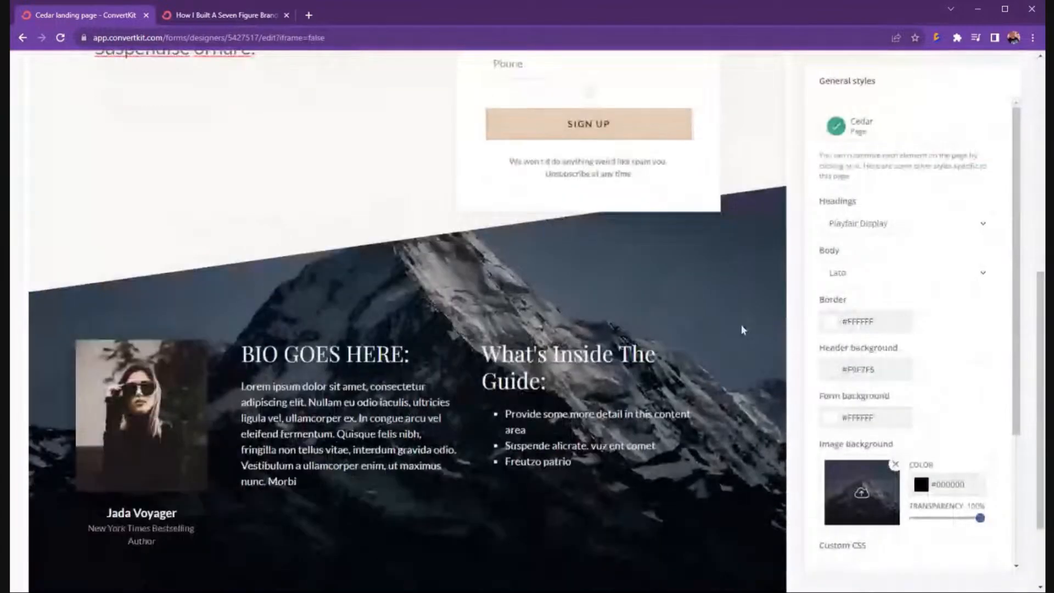
{"action": "scroll", "coordinate": [740, 324], "scroll_direction": "up", "scroll_amount": 8}
{"action": "left_click", "coordinate": [247, 15]}
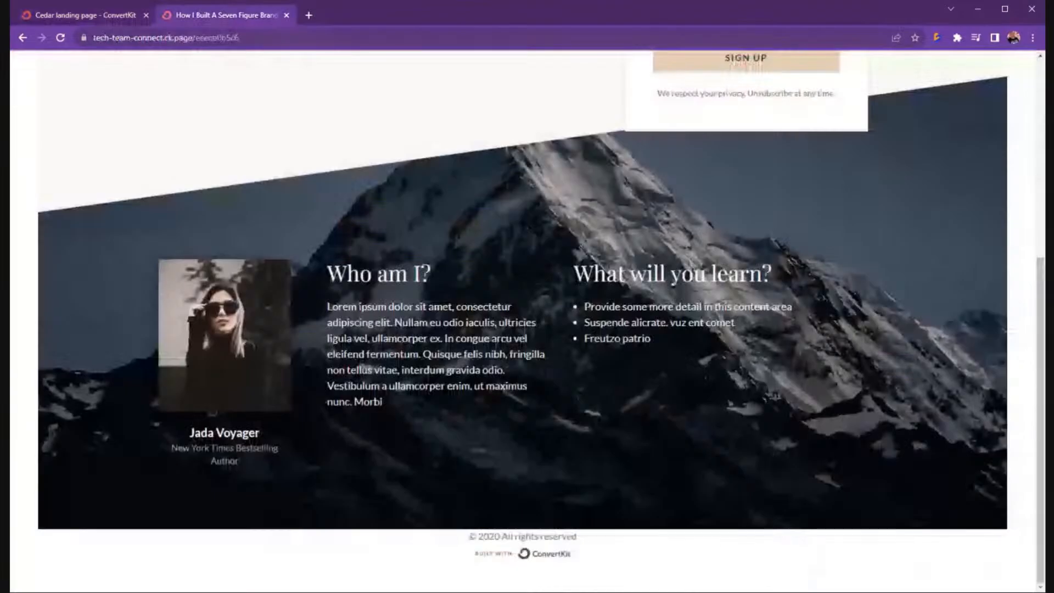
{"action": "key", "text": "F5"}
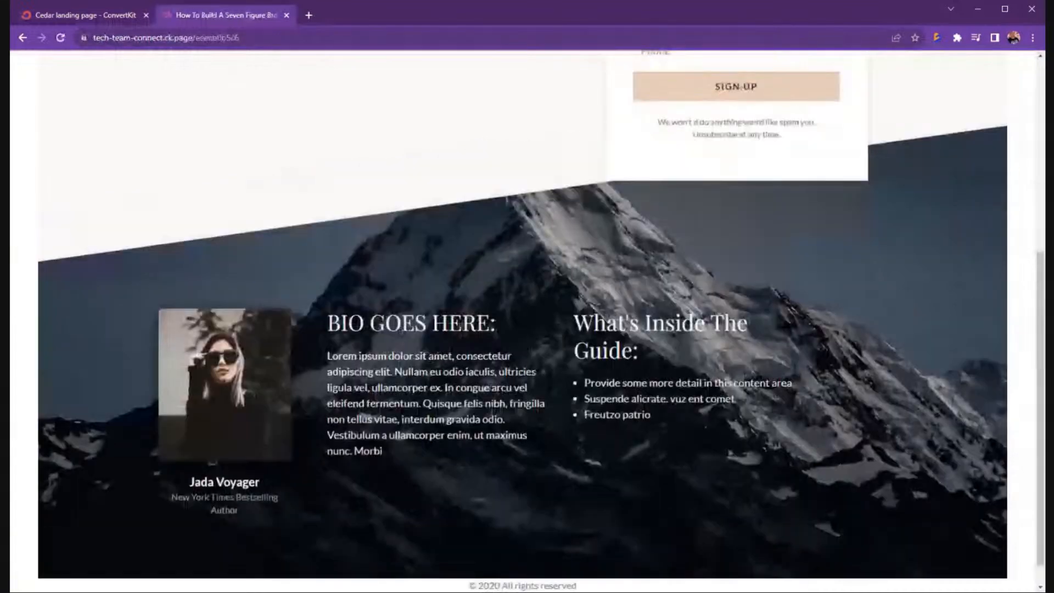
Fill the live signup form with a test first name, last name and e-mail, then submit it.
{"action": "scroll", "coordinate": [684, 187], "scroll_direction": "up", "scroll_amount": 5}
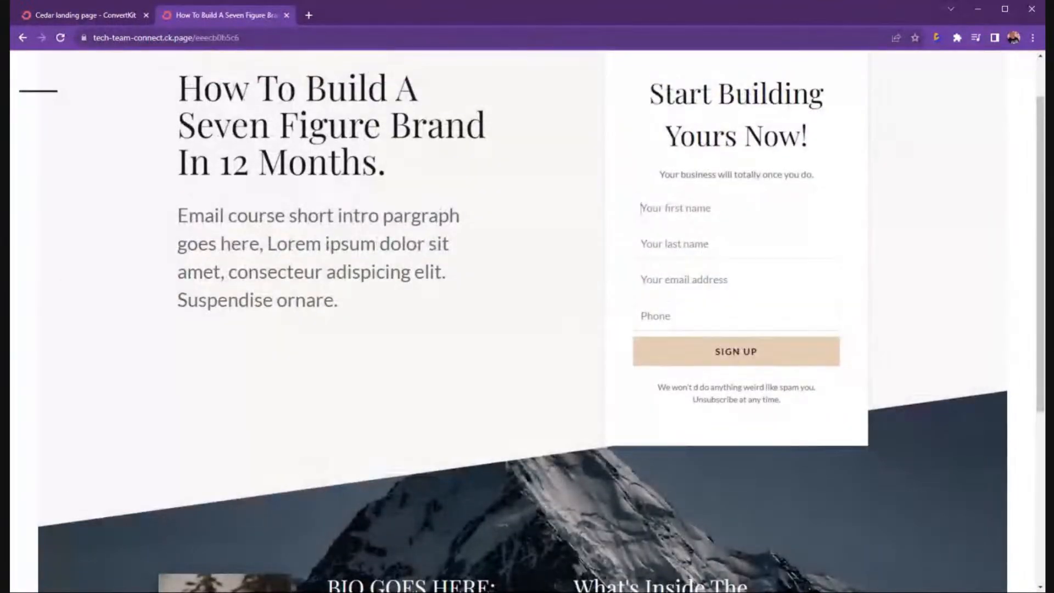
{"action": "type", "text": "Bob"}
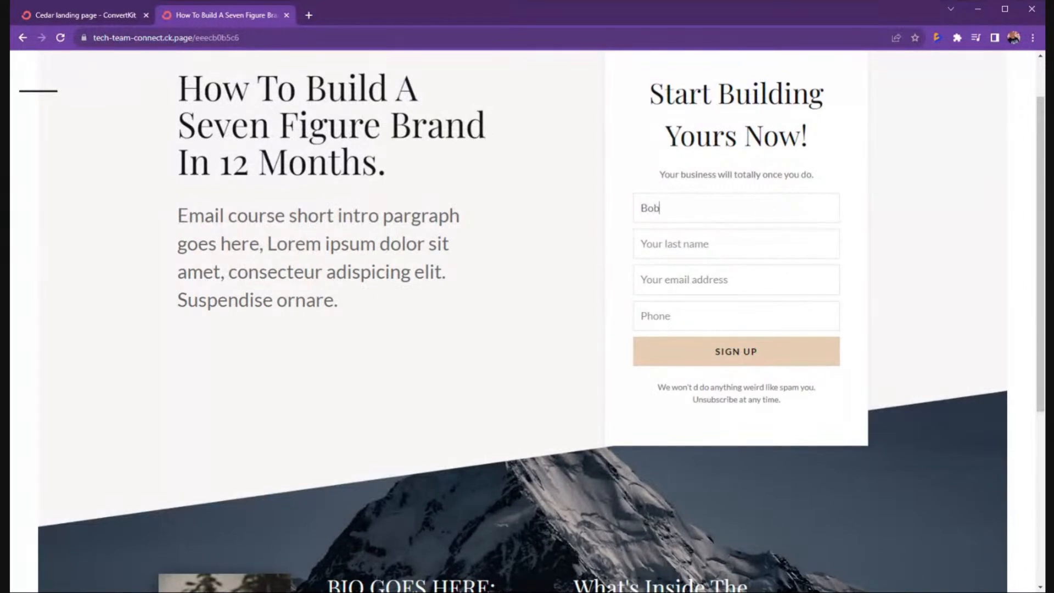
{"action": "key", "text": "Tab"}
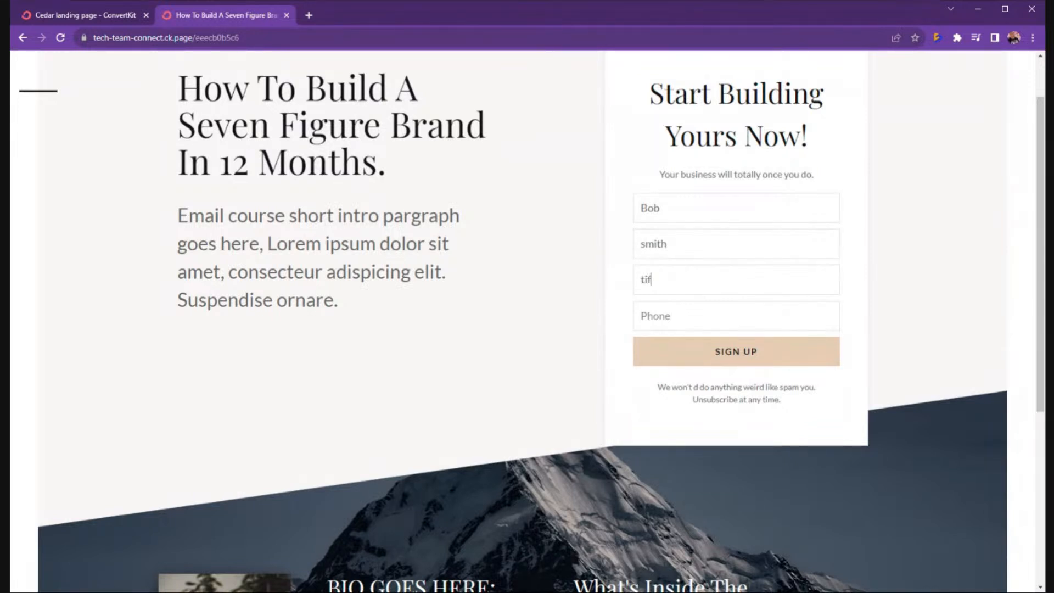
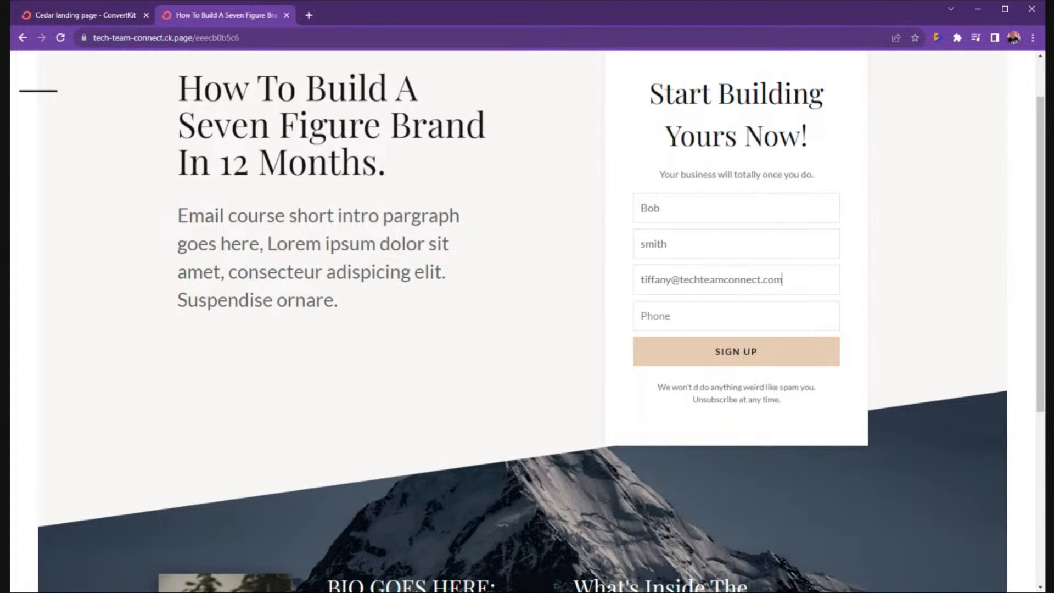
{"action": "key", "text": "Tab"}
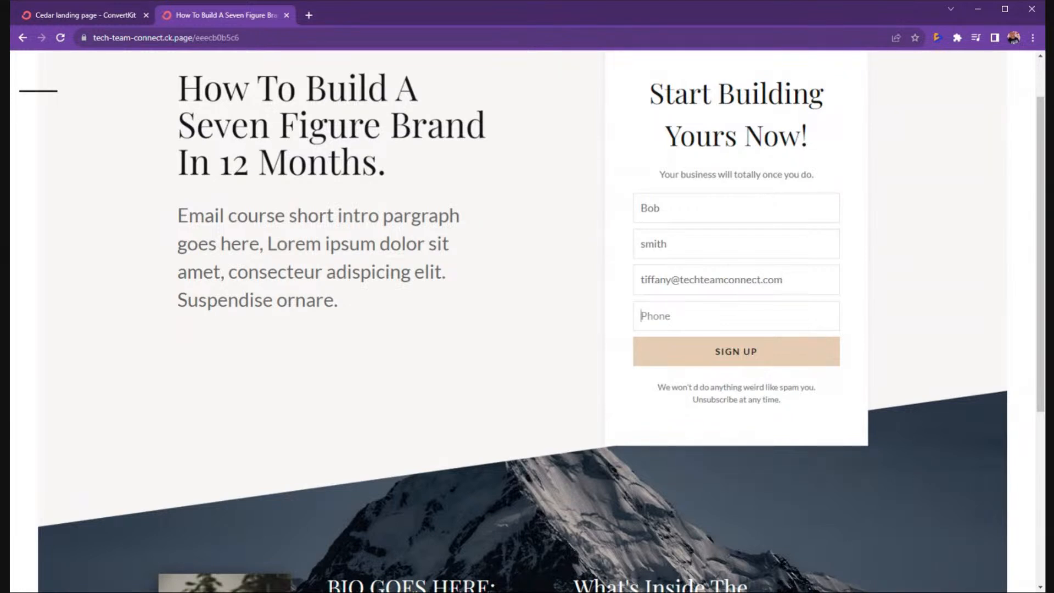
{"action": "left_click", "coordinate": [736, 355]}
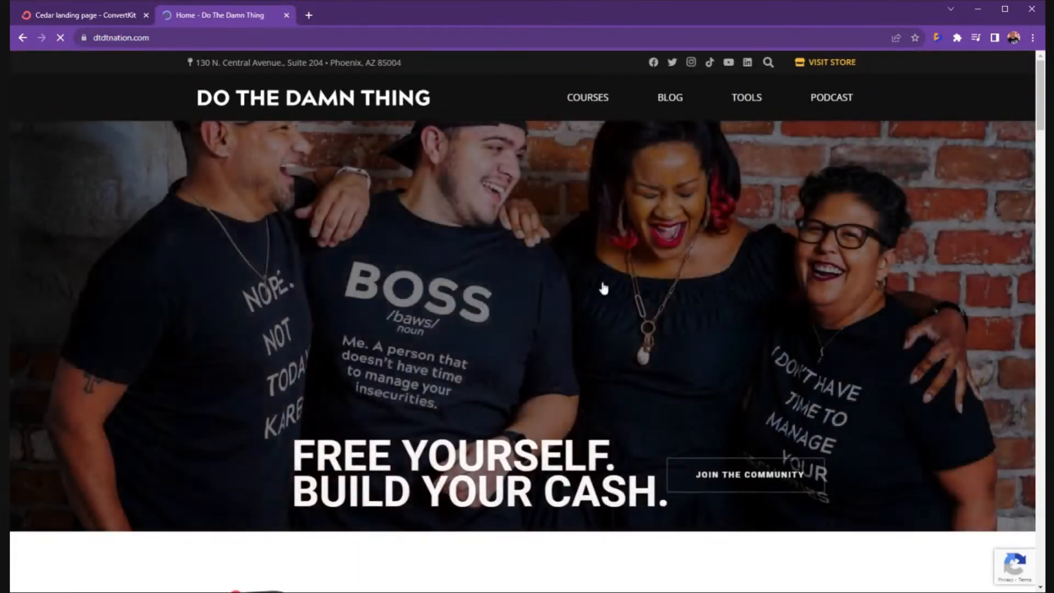
Scroll the dtdtnation.com homepage to confirm the redirect, then go back to the ConvertKit editor tab.
{"action": "scroll", "coordinate": [501, 299], "scroll_direction": "down", "scroll_amount": 8}
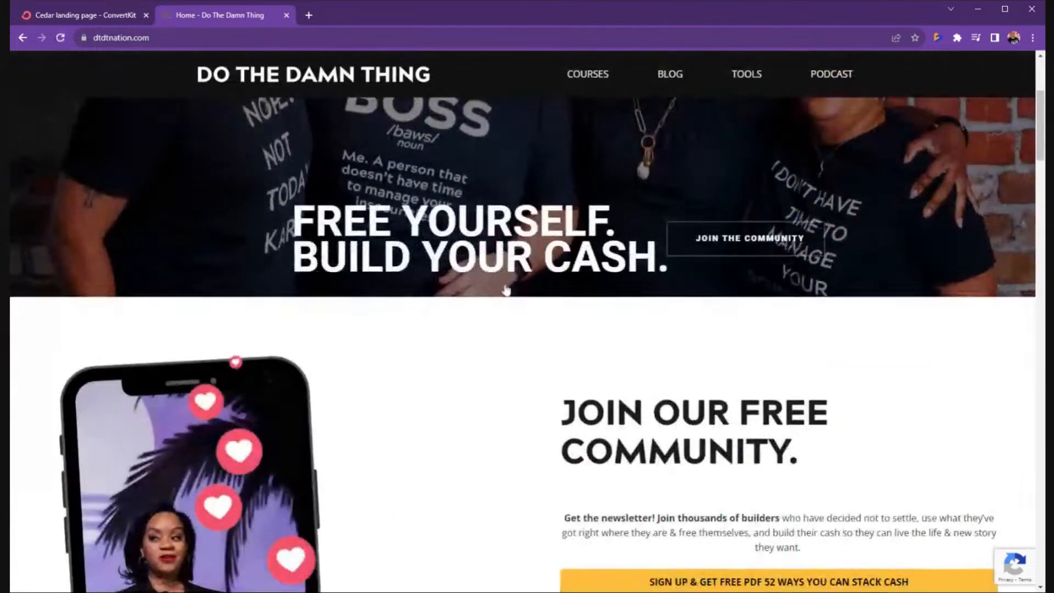
{"action": "scroll", "coordinate": [503, 278], "scroll_direction": "down", "scroll_amount": 6}
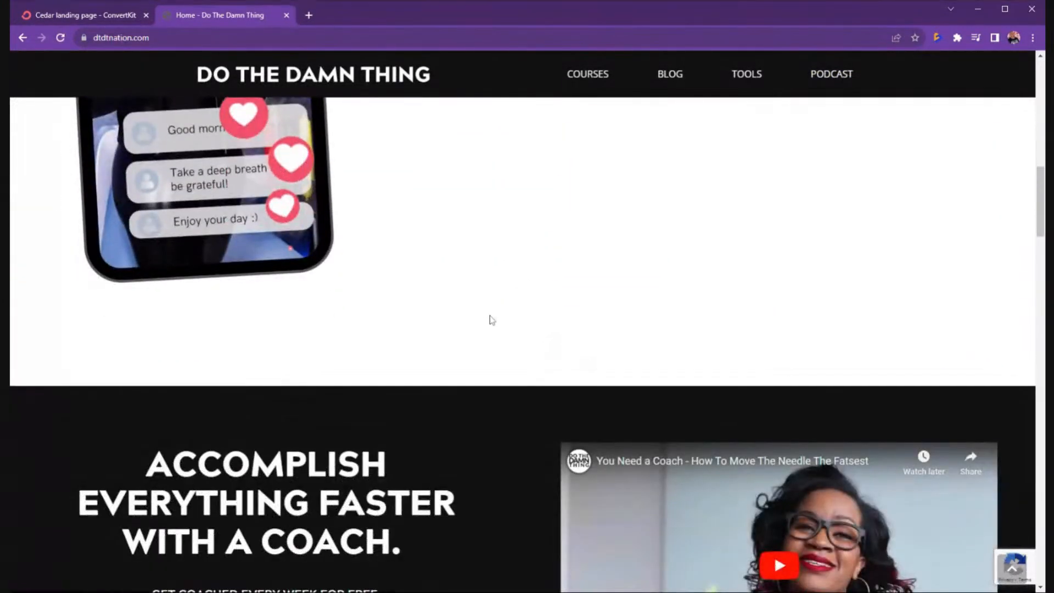
{"action": "scroll", "coordinate": [489, 313], "scroll_direction": "up", "scroll_amount": 14}
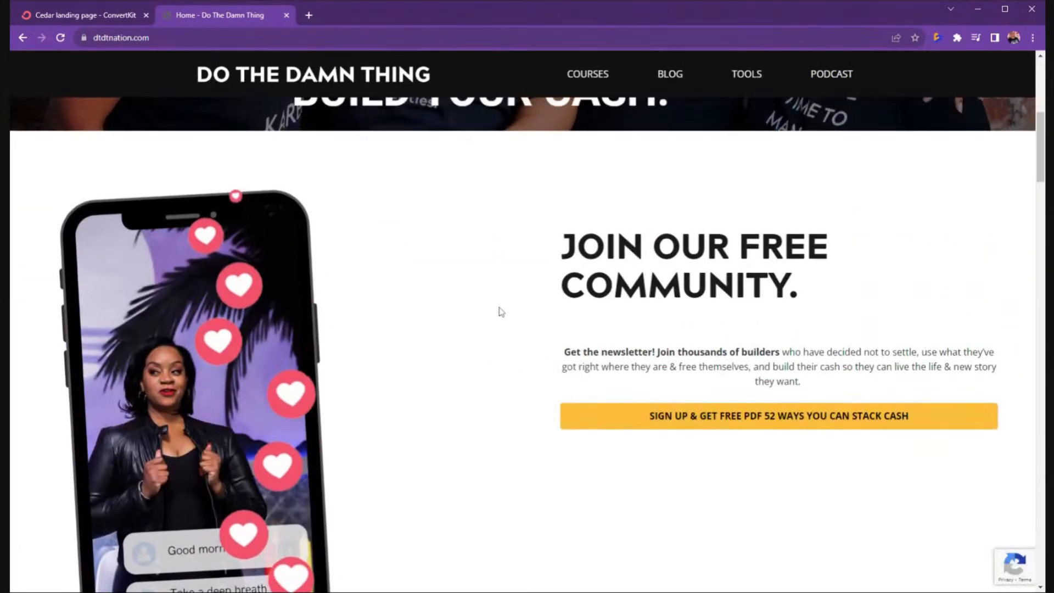
{"action": "scroll", "coordinate": [213, 127], "scroll_direction": "down", "scroll_amount": 15}
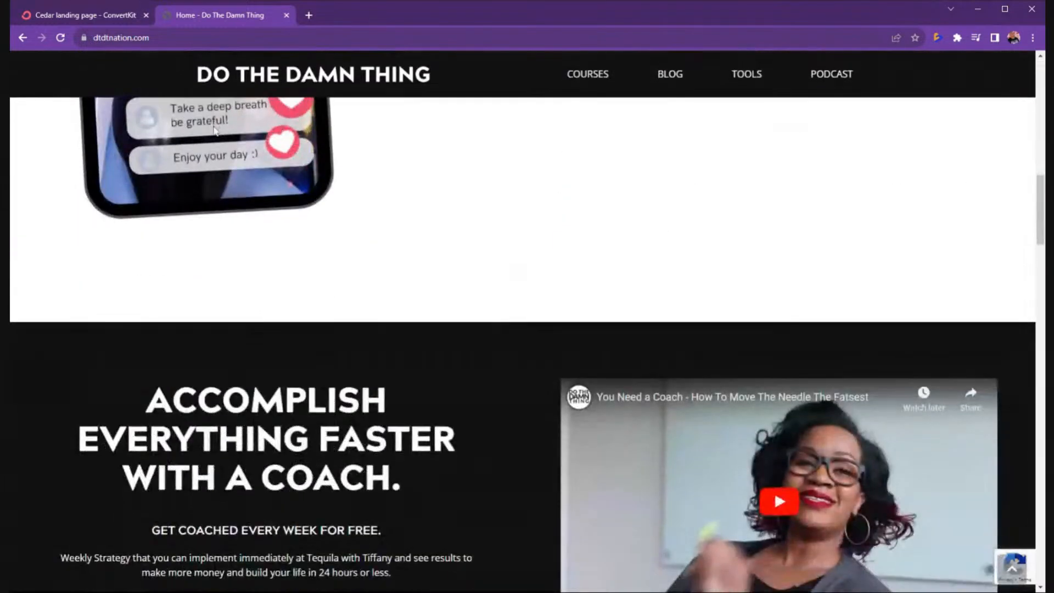
{"action": "scroll", "coordinate": [218, 132], "scroll_direction": "down", "scroll_amount": 3}
{"action": "scroll", "coordinate": [218, 131], "scroll_direction": "up", "scroll_amount": 3}
{"action": "scroll", "coordinate": [218, 129], "scroll_direction": "down", "scroll_amount": 10}
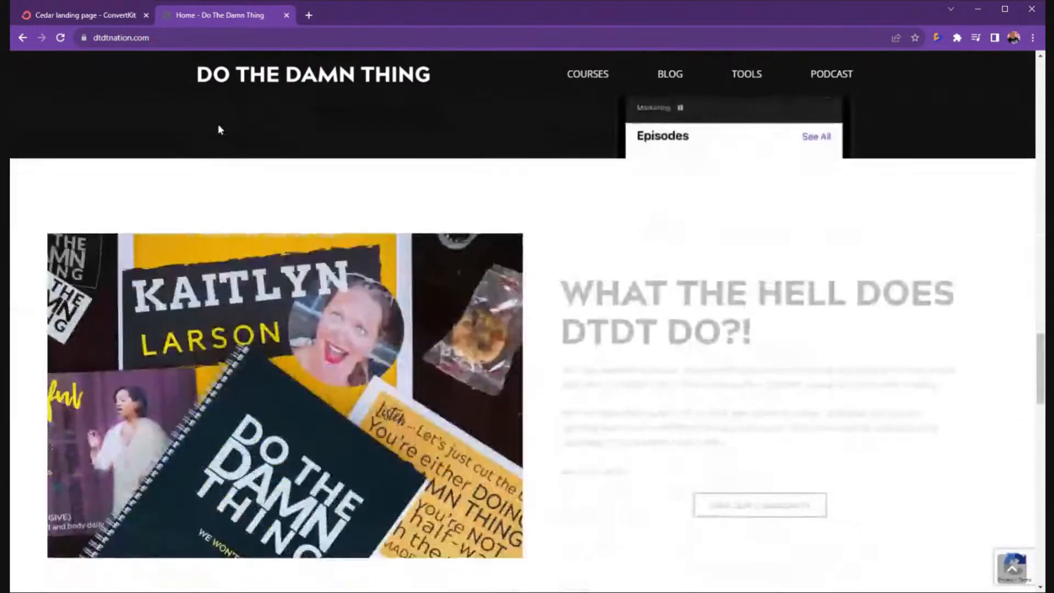
{"action": "scroll", "coordinate": [217, 126], "scroll_direction": "down", "scroll_amount": 20}
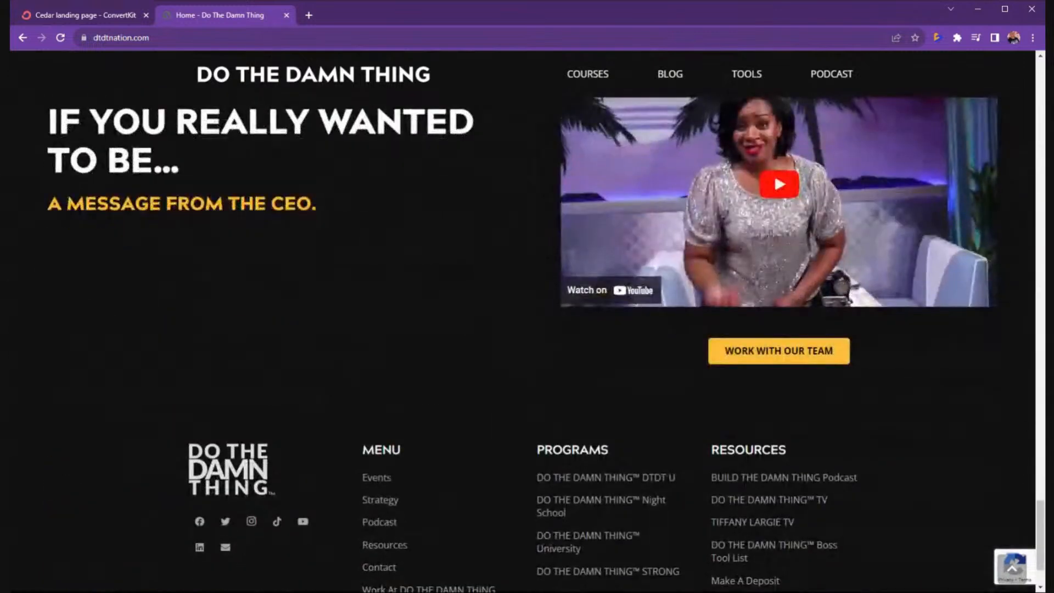
{"action": "scroll", "coordinate": [213, 115], "scroll_direction": "up", "scroll_amount": 15}
{"action": "left_click", "coordinate": [117, 14]}
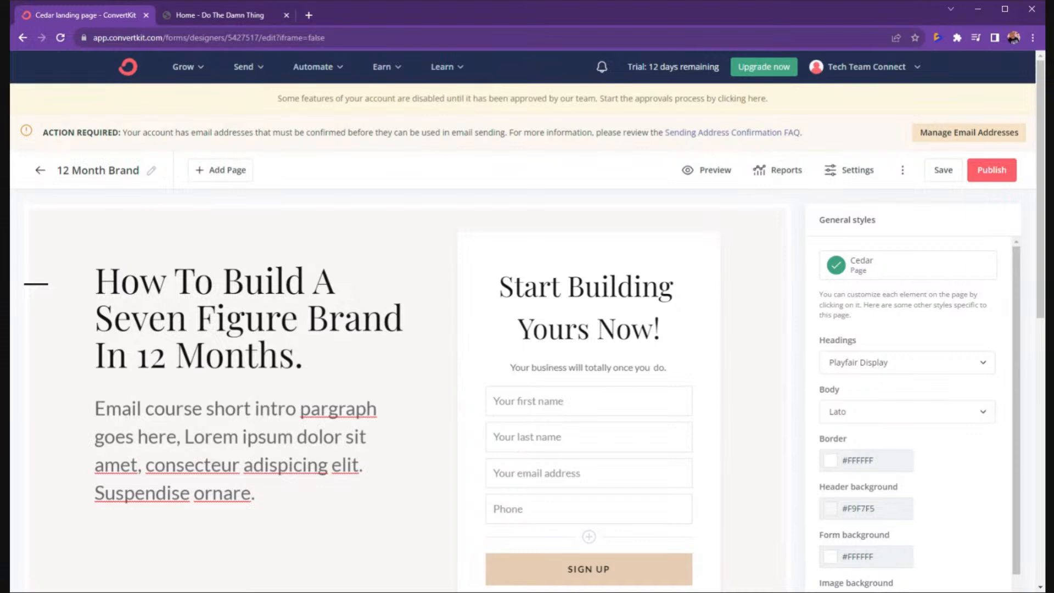
{"action": "scroll", "coordinate": [400, 371], "scroll_direction": "down", "scroll_amount": 2}
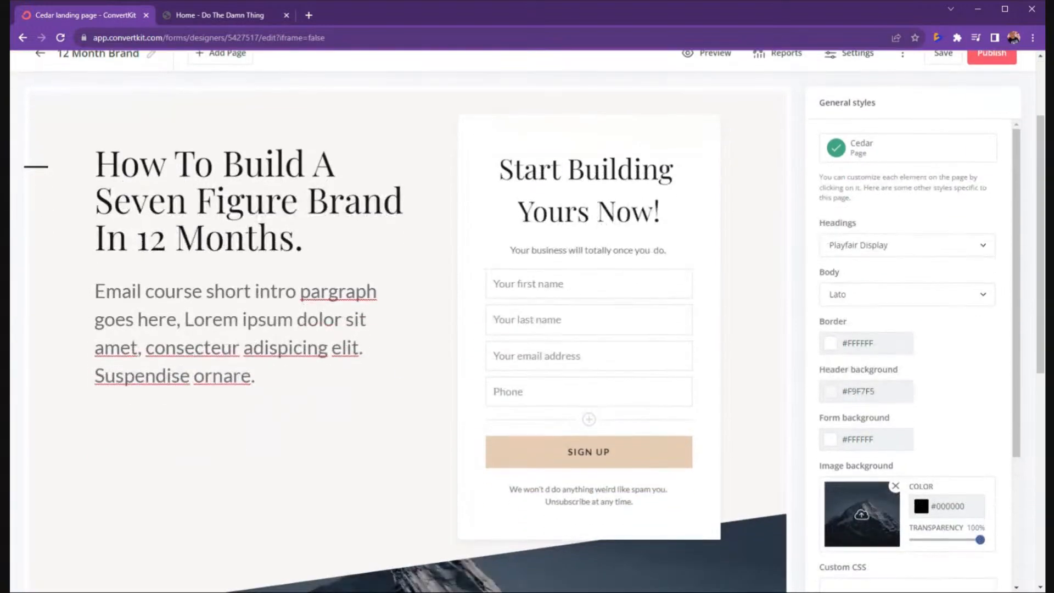
{"action": "scroll", "coordinate": [426, 367], "scroll_direction": "down", "scroll_amount": 4}
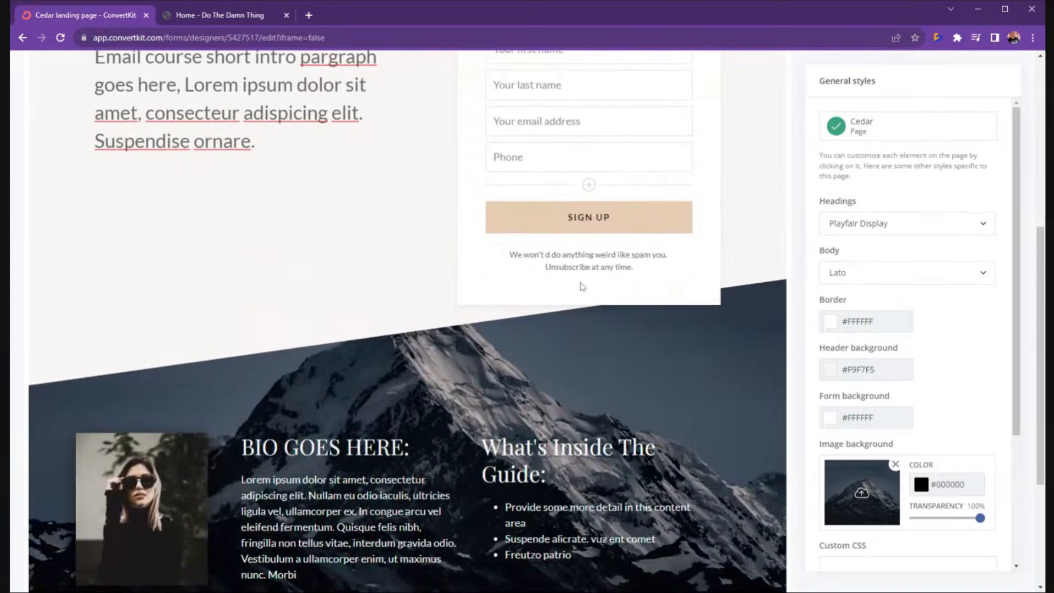
{"action": "scroll", "coordinate": [646, 325], "scroll_direction": "up", "scroll_amount": 2}
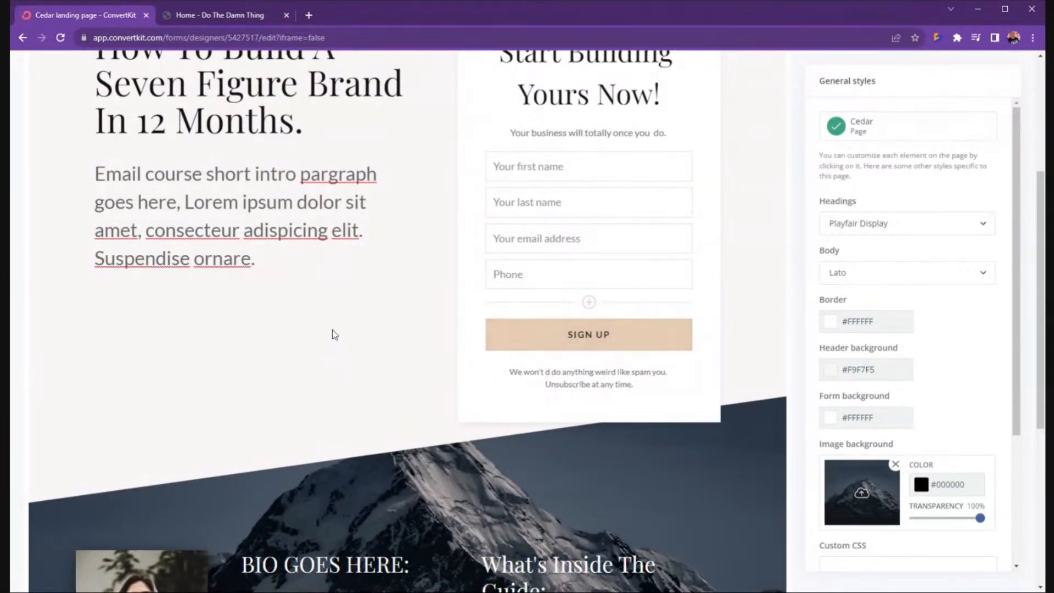
{"action": "scroll", "coordinate": [388, 362], "scroll_direction": "up", "scroll_amount": 5}
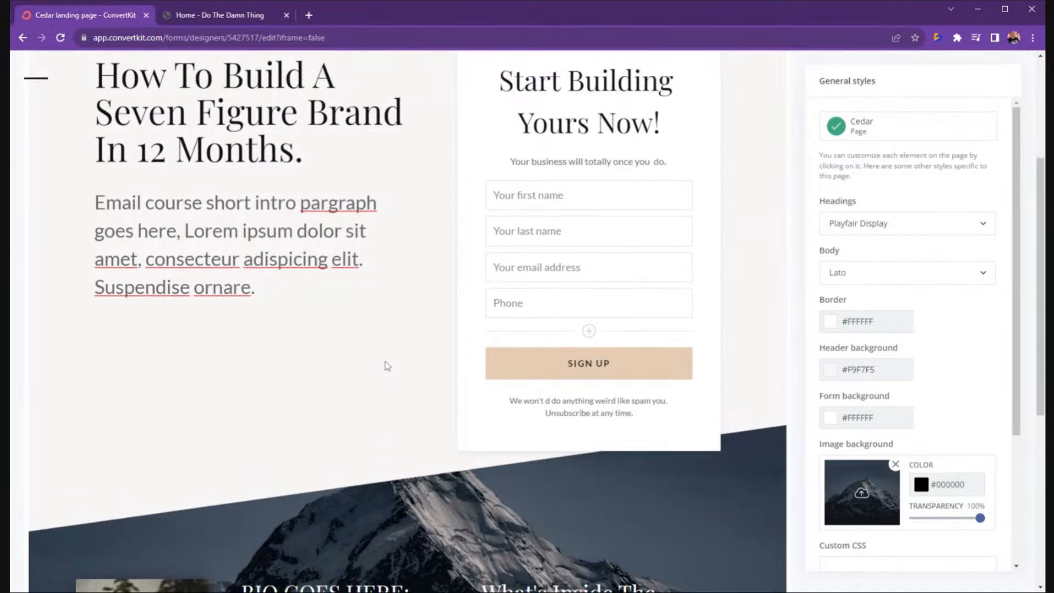
{"action": "scroll", "coordinate": [392, 328], "scroll_direction": "down", "scroll_amount": 1}
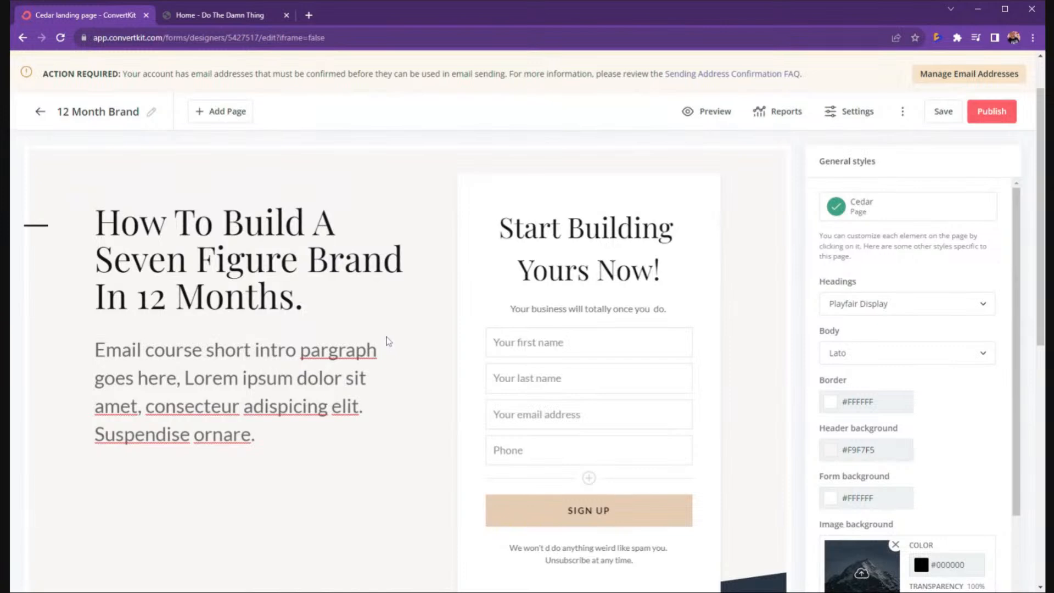
{"action": "scroll", "coordinate": [389, 339], "scroll_direction": "down", "scroll_amount": 5}
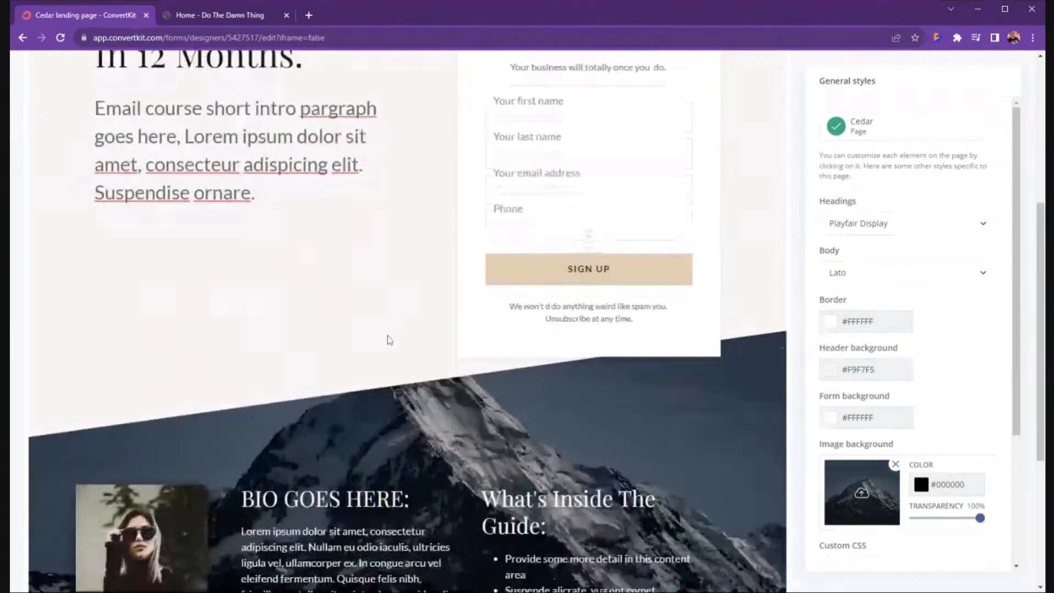